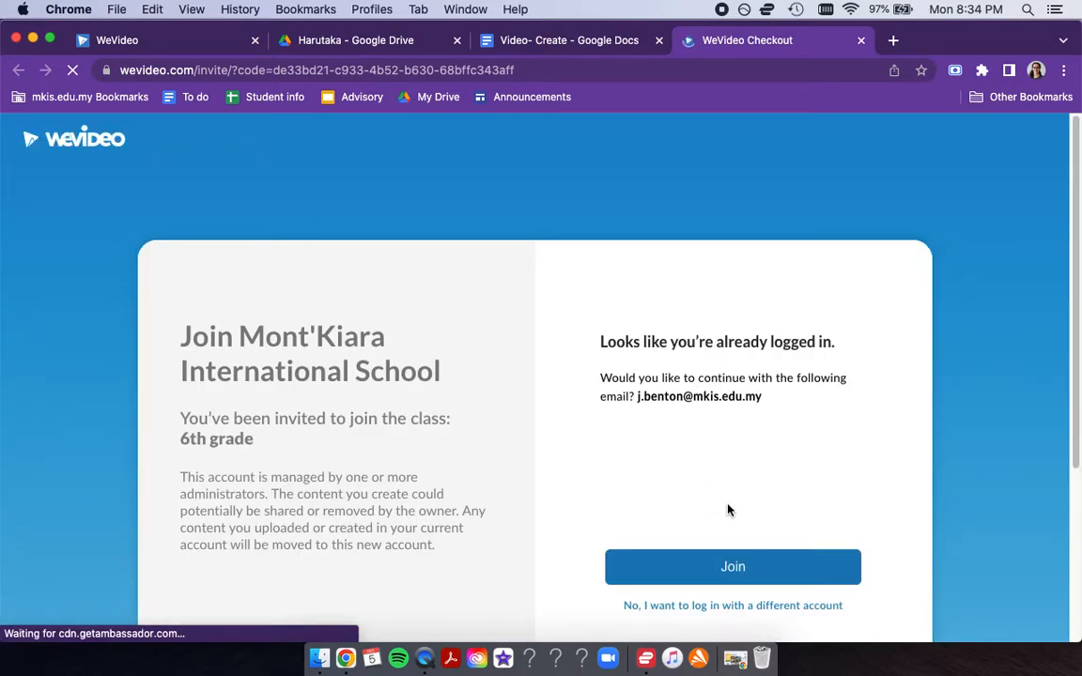
# - Close the class invitation page and create a new project in WeVideo's Classroom workspace
pyautogui.click(861, 40)
pyautogui.click(162, 42)
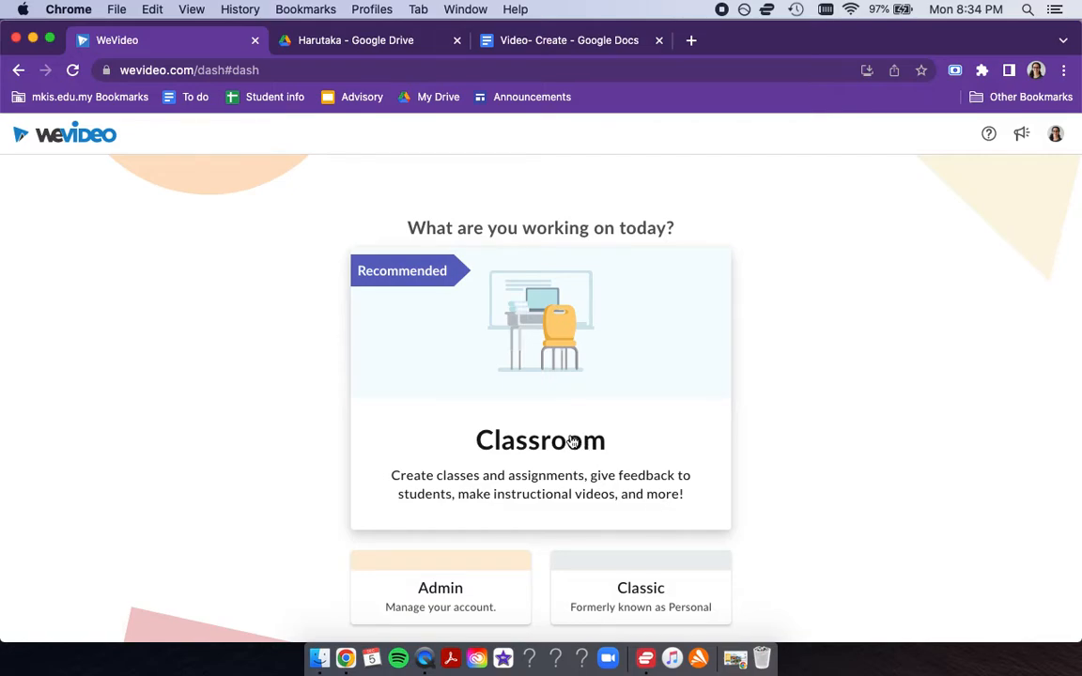
pyautogui.click(524, 425)
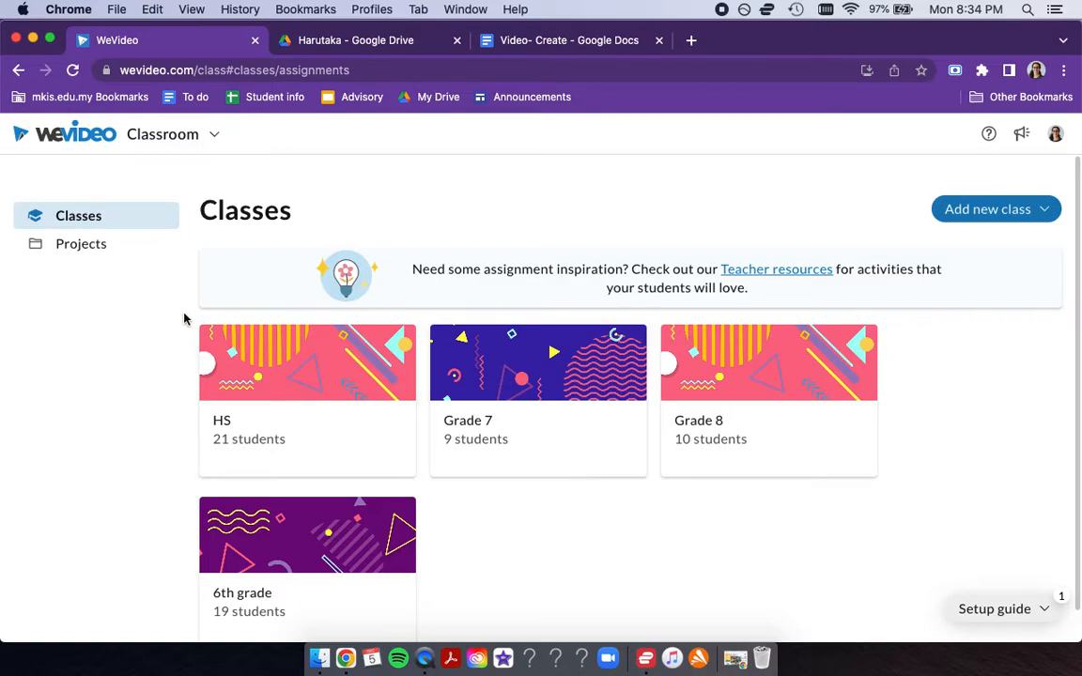
pyautogui.click(90, 246)
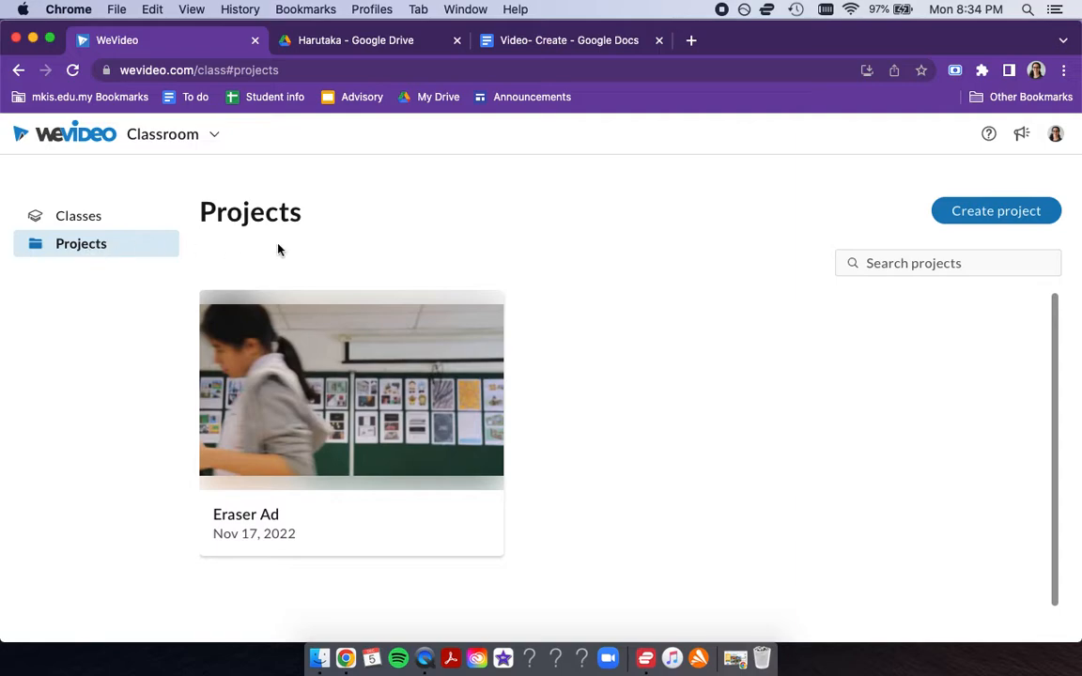
pyautogui.click(989, 213)
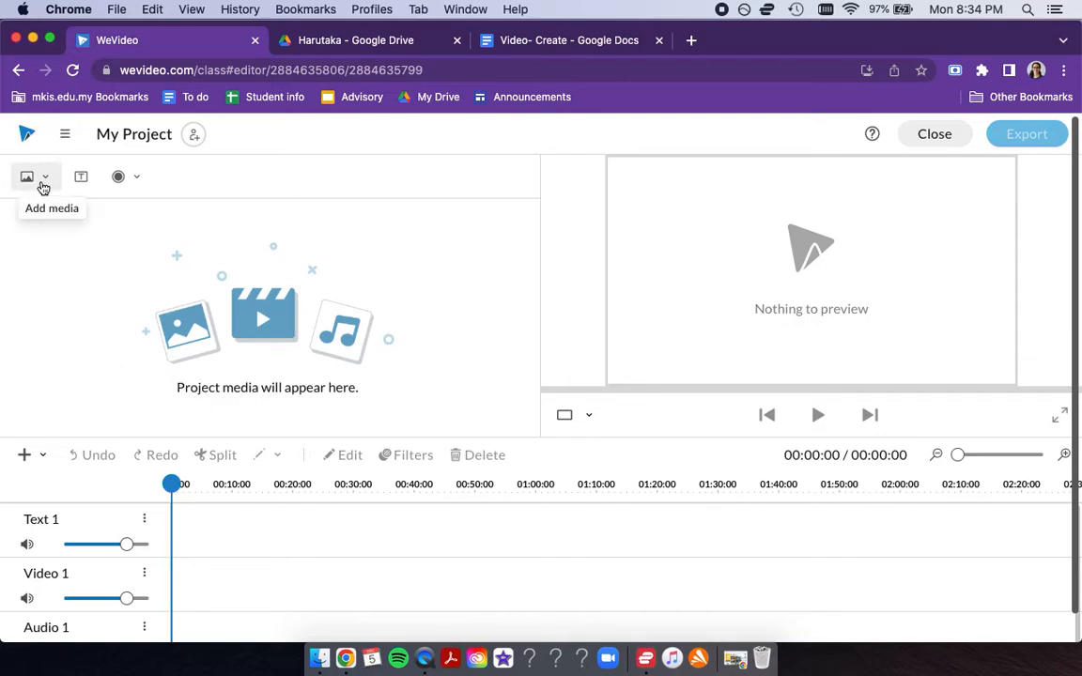
pyautogui.click(46, 182)
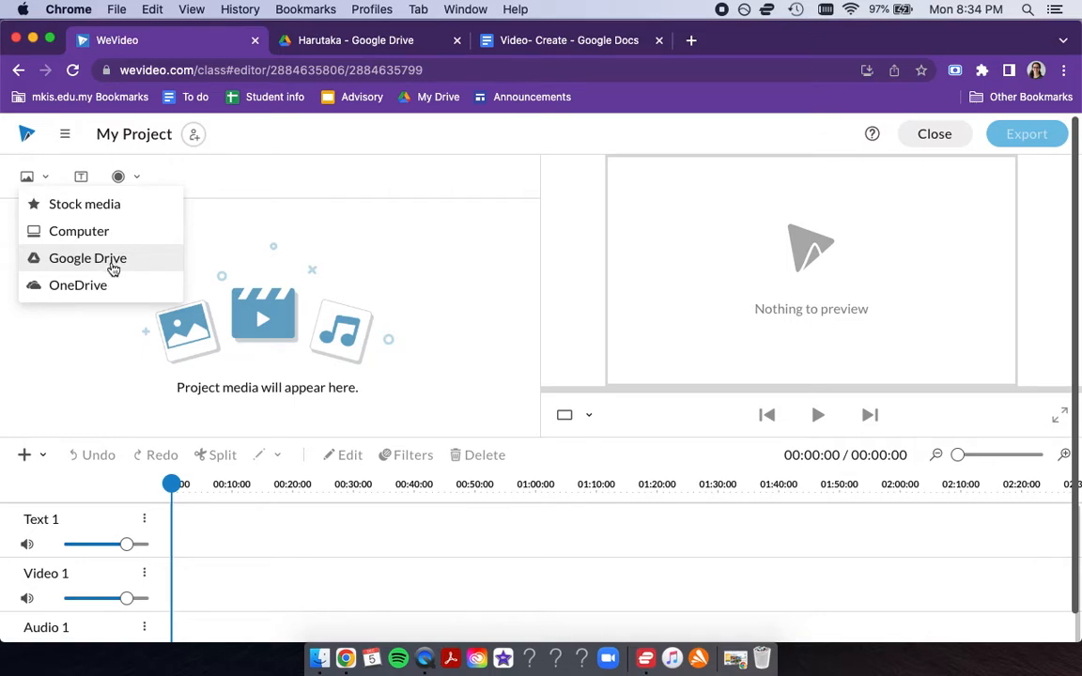
pyautogui.click(278, 155)
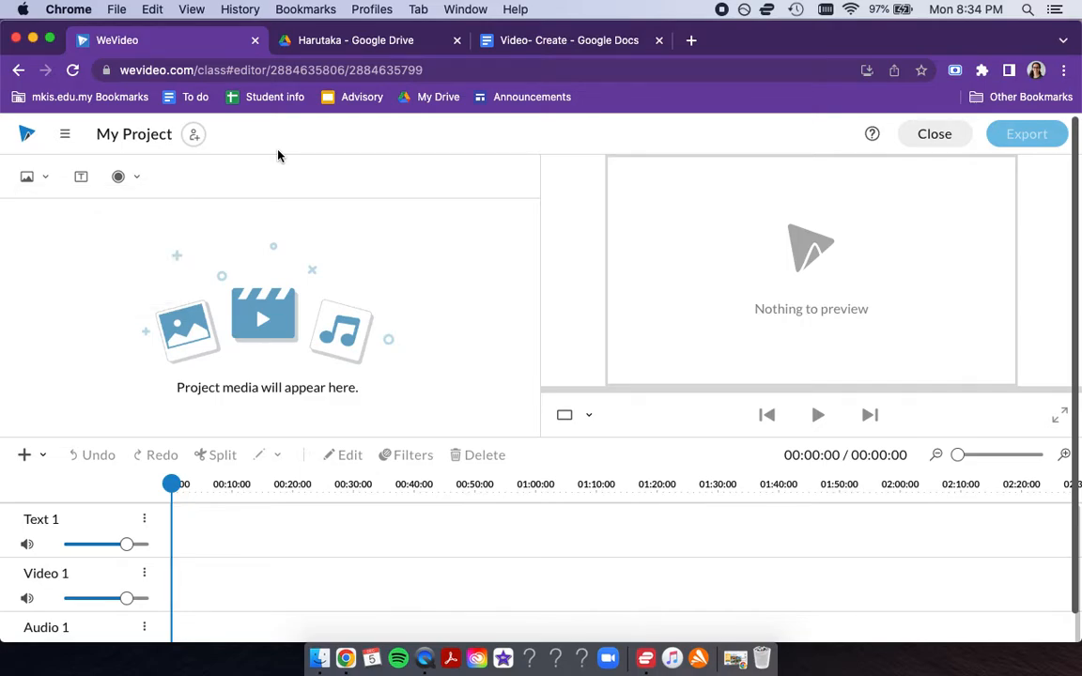
# - Switch to the student's Google Drive video folder and download MVI_2235.MP4
pyautogui.click(326, 40)
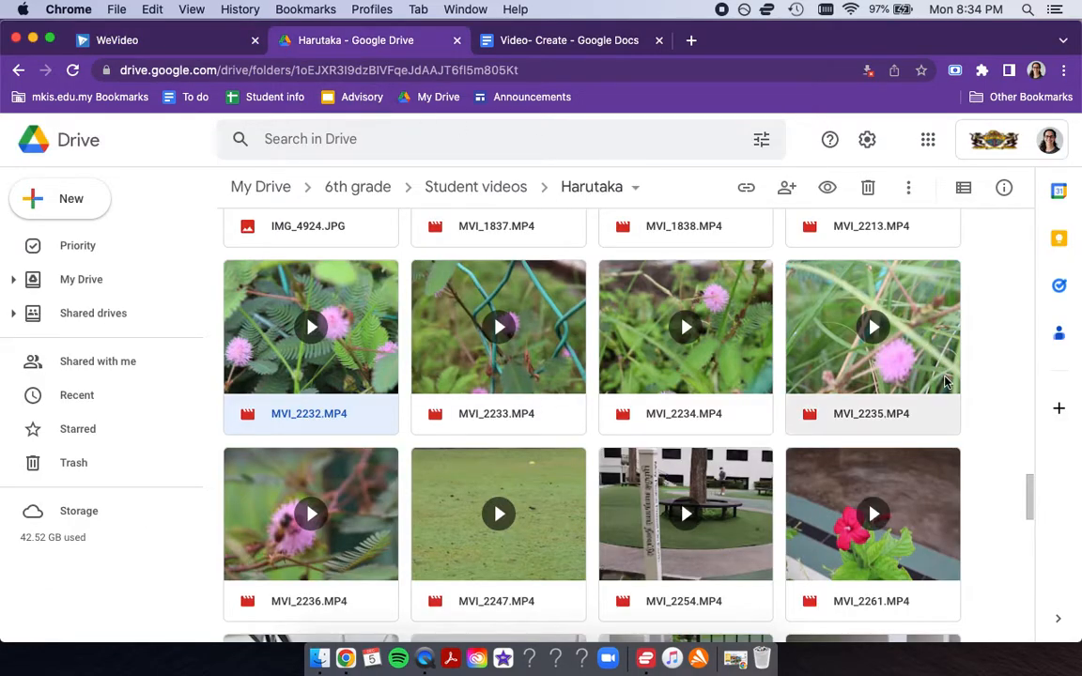
pyautogui.click(979, 383)
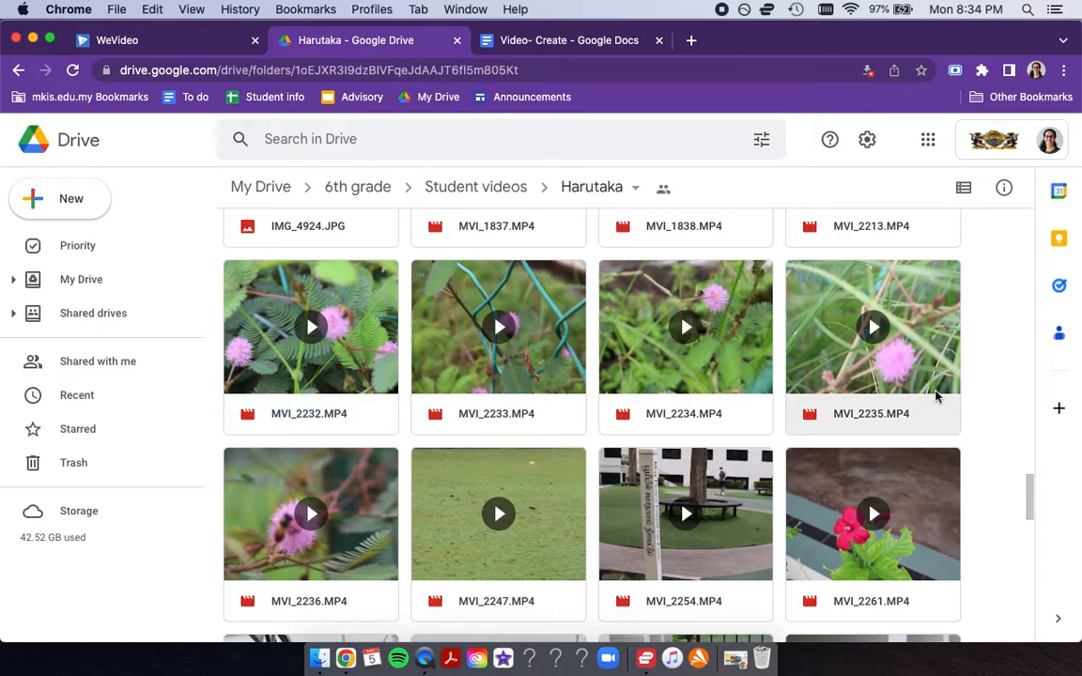
pyautogui.click(932, 394)
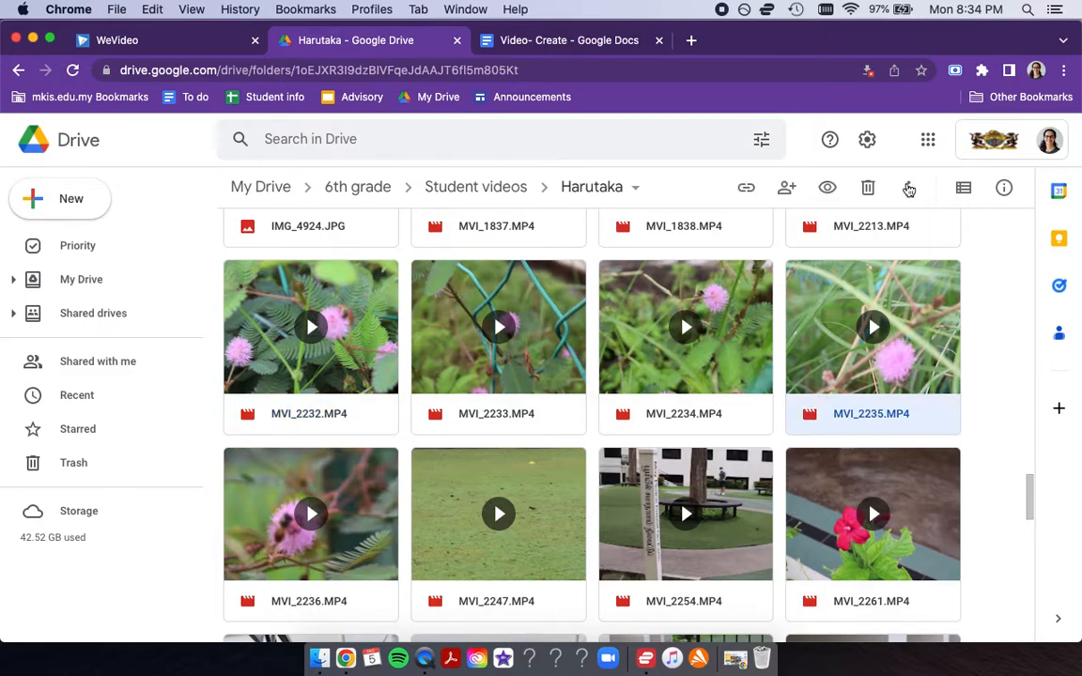
pyautogui.click(909, 188)
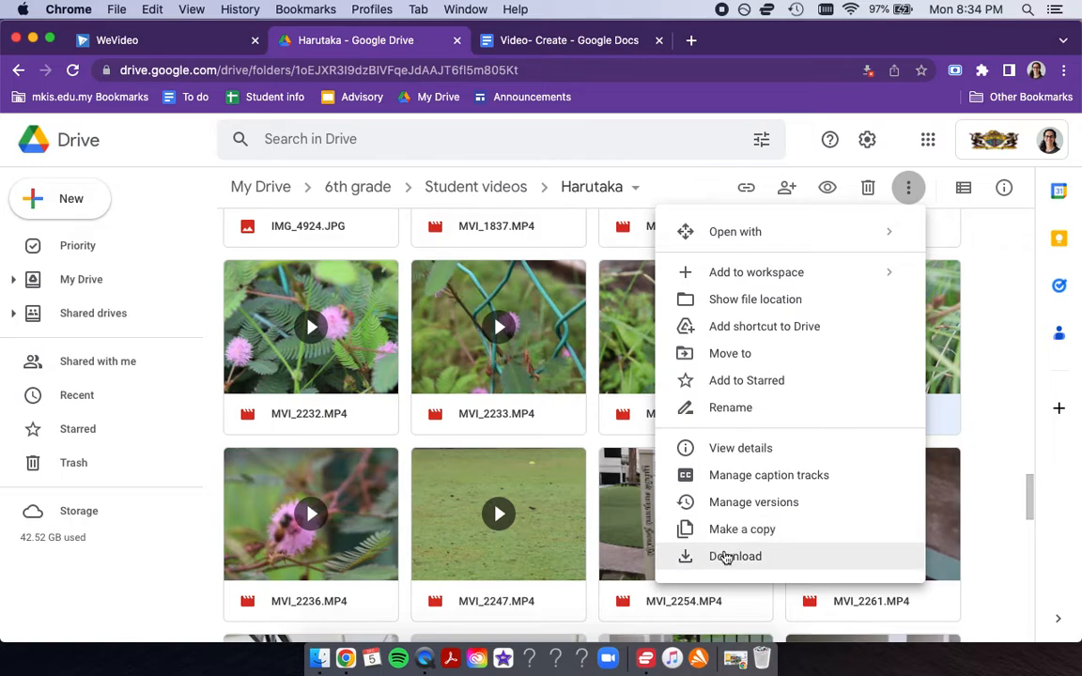
pyautogui.click(726, 557)
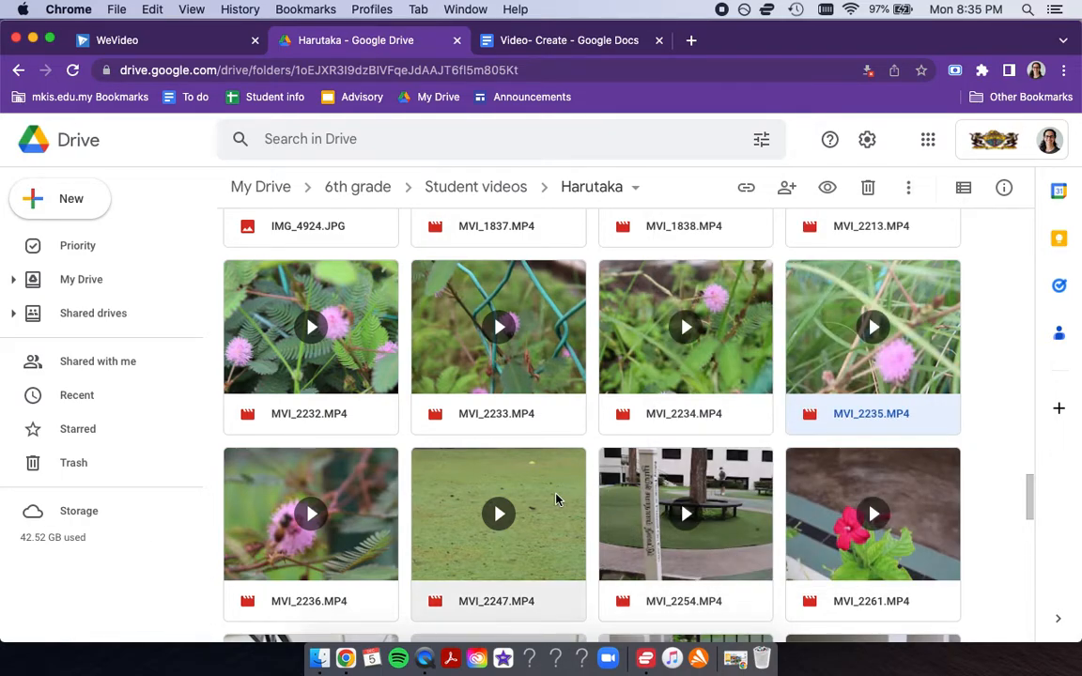
# - Return to the WeVideo project and import MVI_2233.MP4 and MVI_2234.MP4 from the computer's Downloads folder
pyautogui.click(143, 42)
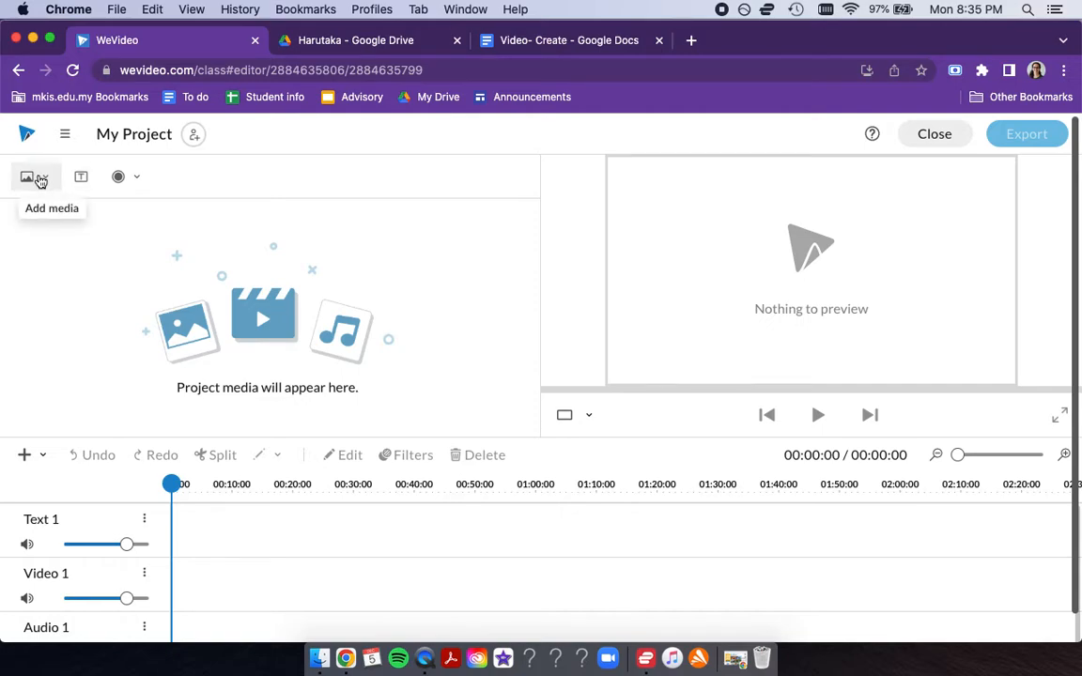
pyautogui.click(43, 184)
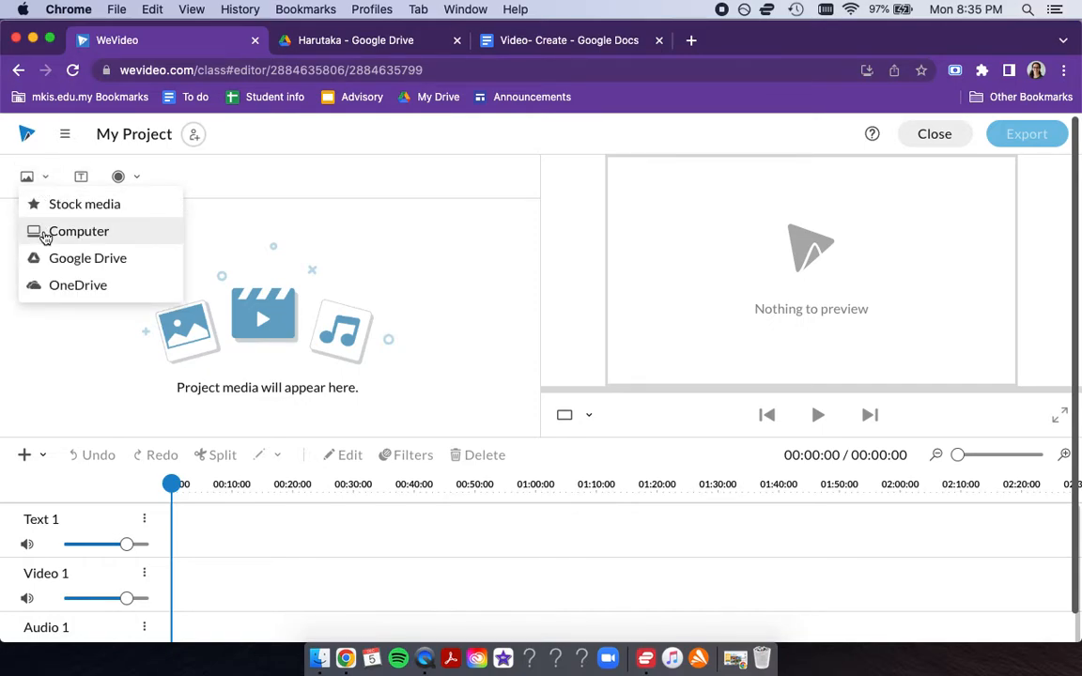
pyautogui.click(45, 234)
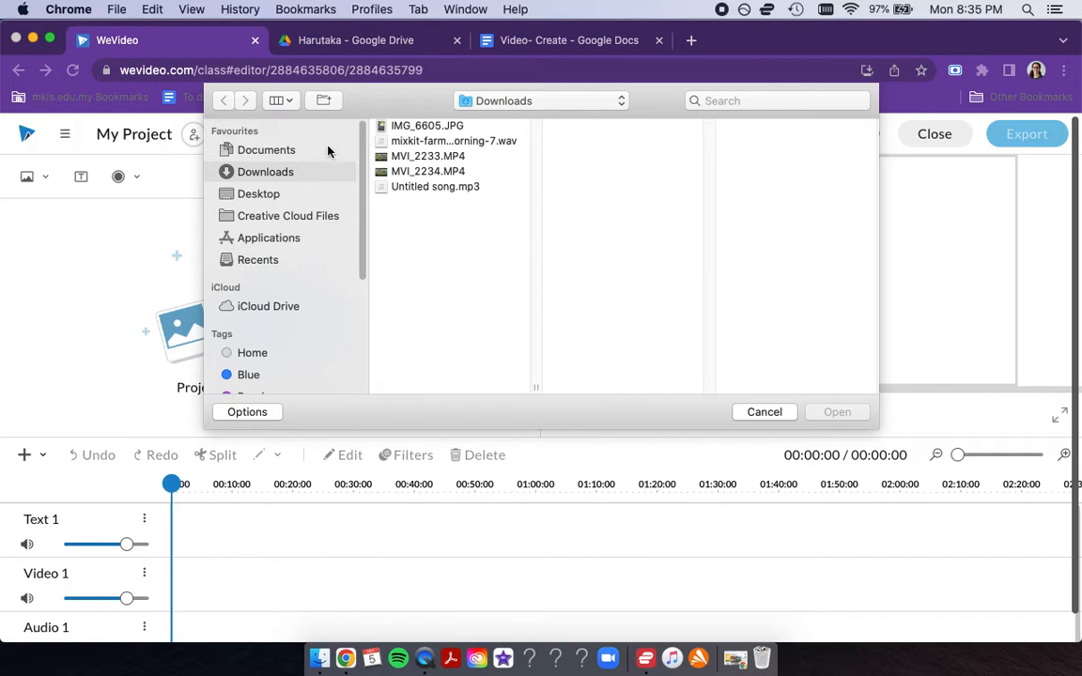
pyautogui.click(395, 157)
pyautogui.keyDown('shift'); pyautogui.click(413, 171); pyautogui.keyUp('shift')
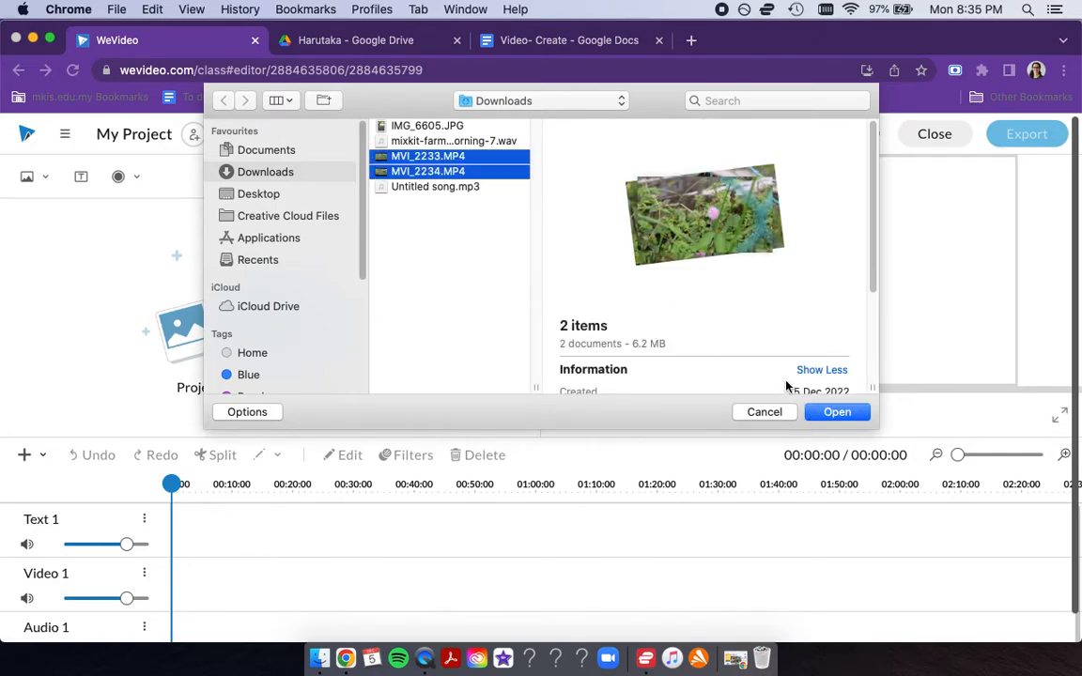
pyautogui.click(837, 411)
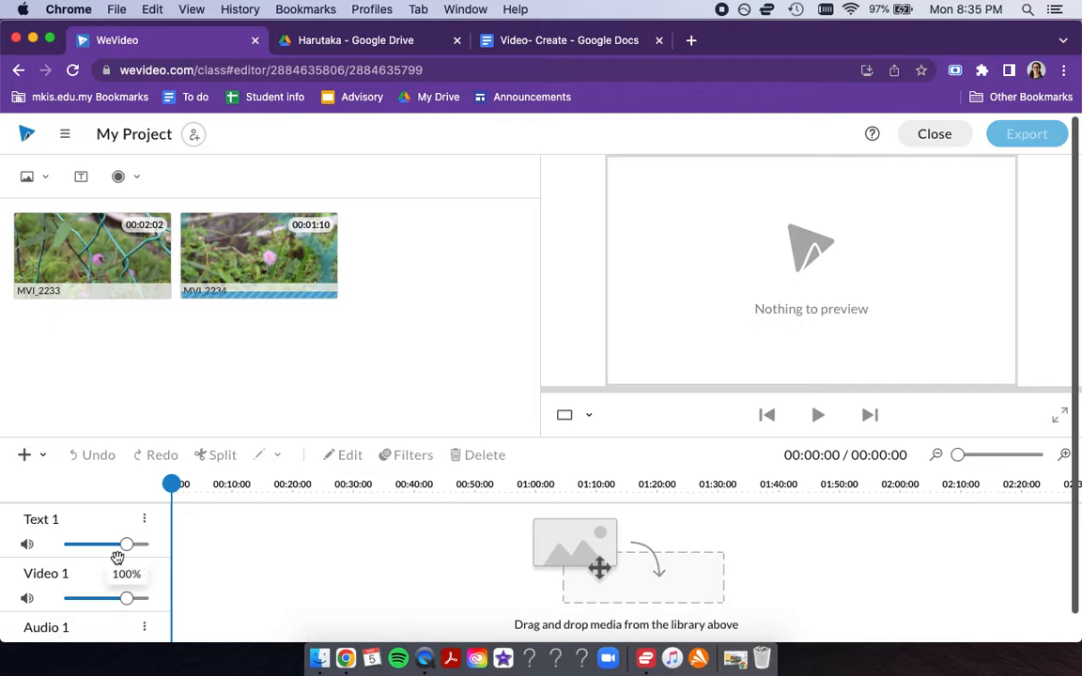
# - Place MVI_2233 at the start of the Video 1 track and add a second copy of it directly behind
pyautogui.moveTo(86, 264); pyautogui.dragTo(190, 601)
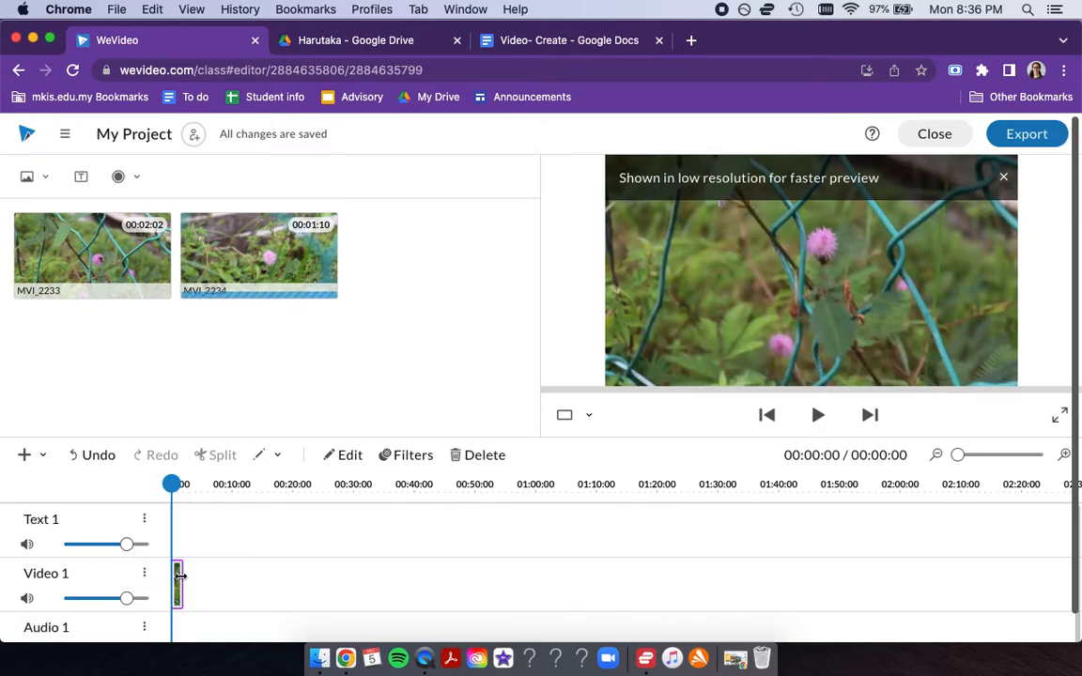
pyautogui.moveTo(963, 455)
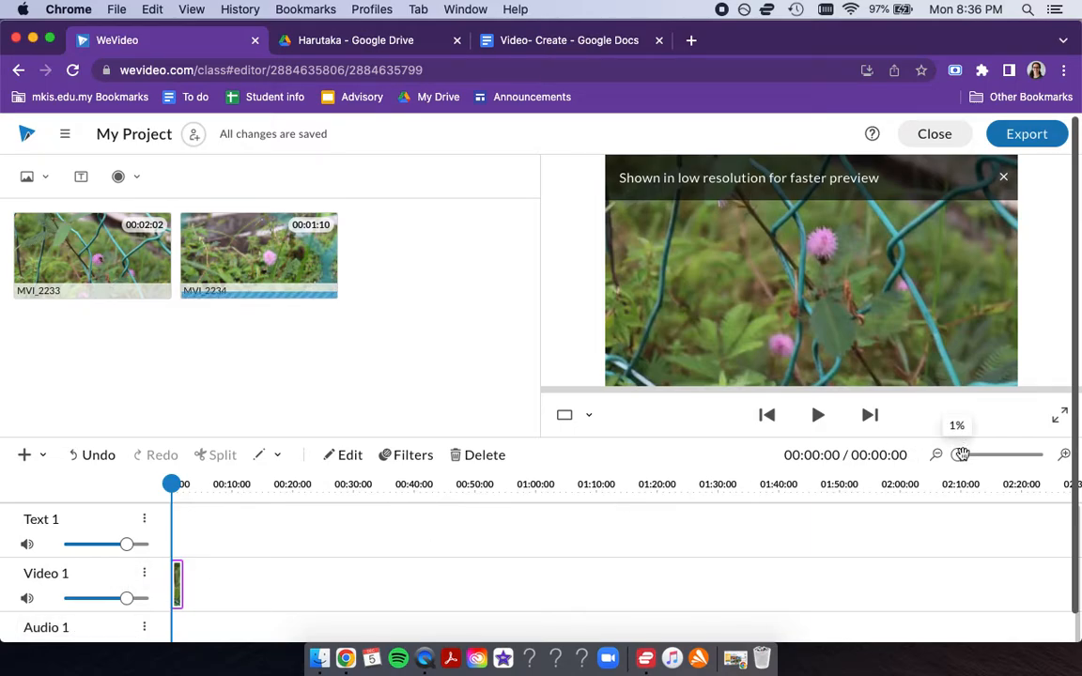
pyautogui.moveTo(963, 457); pyautogui.dragTo(992, 458)
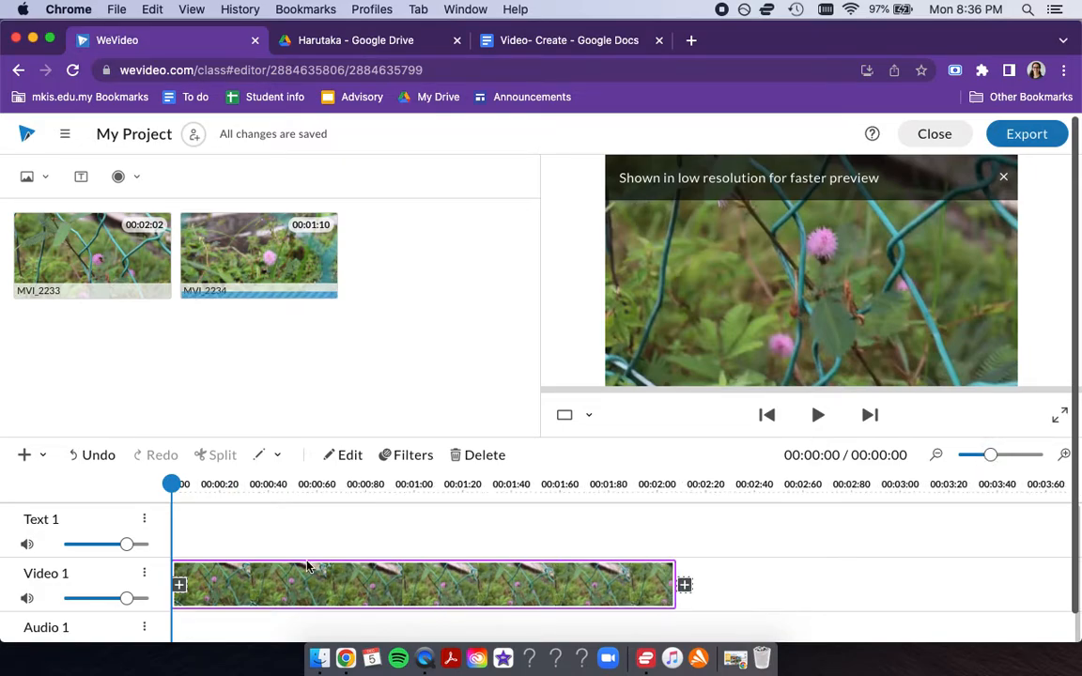
pyautogui.scroll(-1, 310, 578)
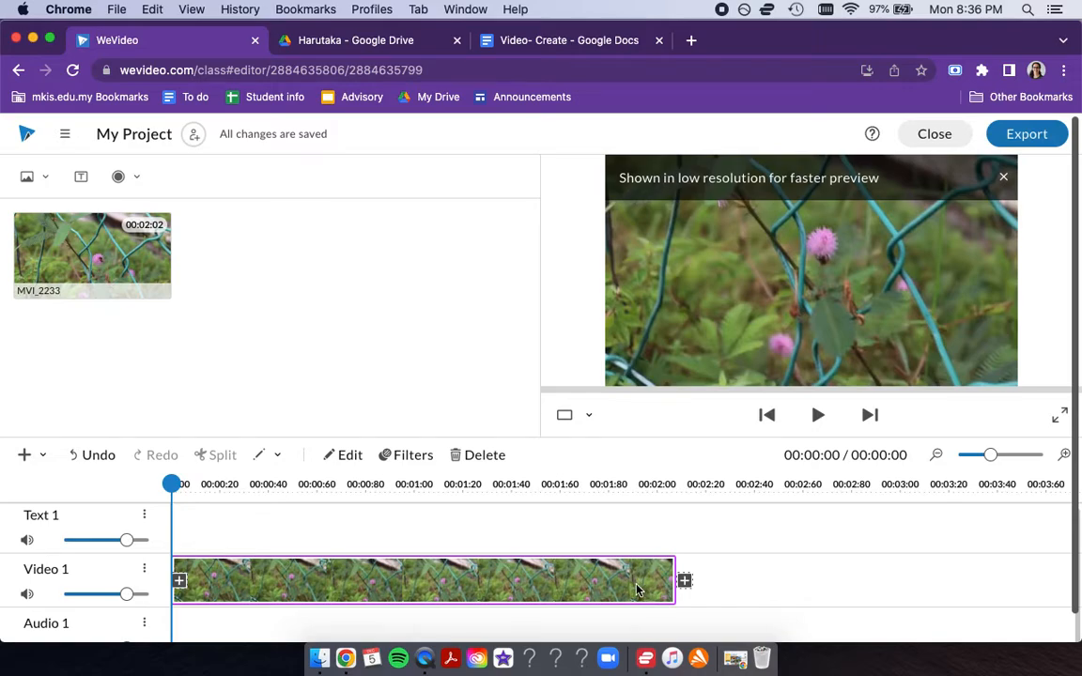
pyautogui.moveTo(260, 282); pyautogui.dragTo(704, 583)
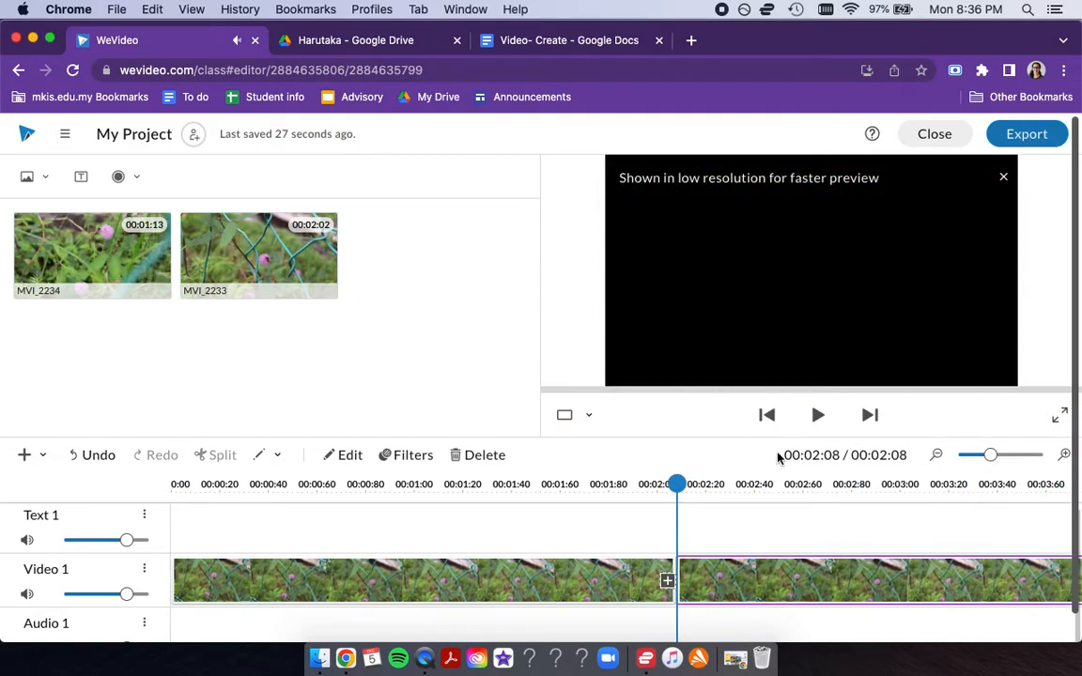
# - Trim the end of the first Video 1 clip back to about 00:01:72 and split it at about 00:00:76
pyautogui.click(531, 589)
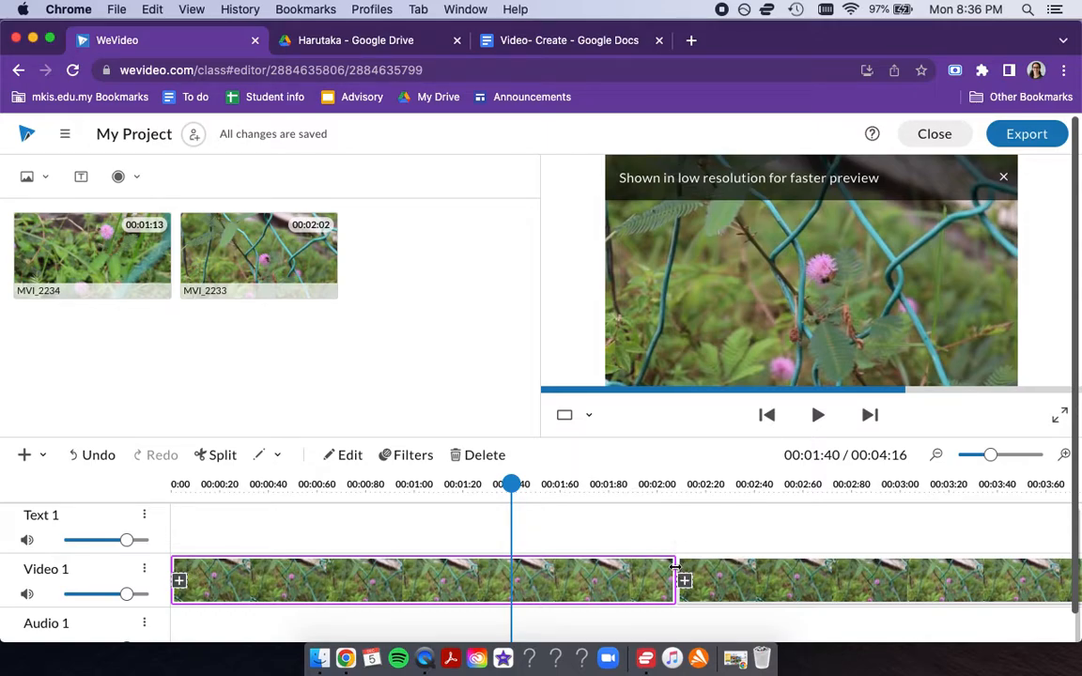
pyautogui.moveTo(674, 566); pyautogui.dragTo(584, 569)
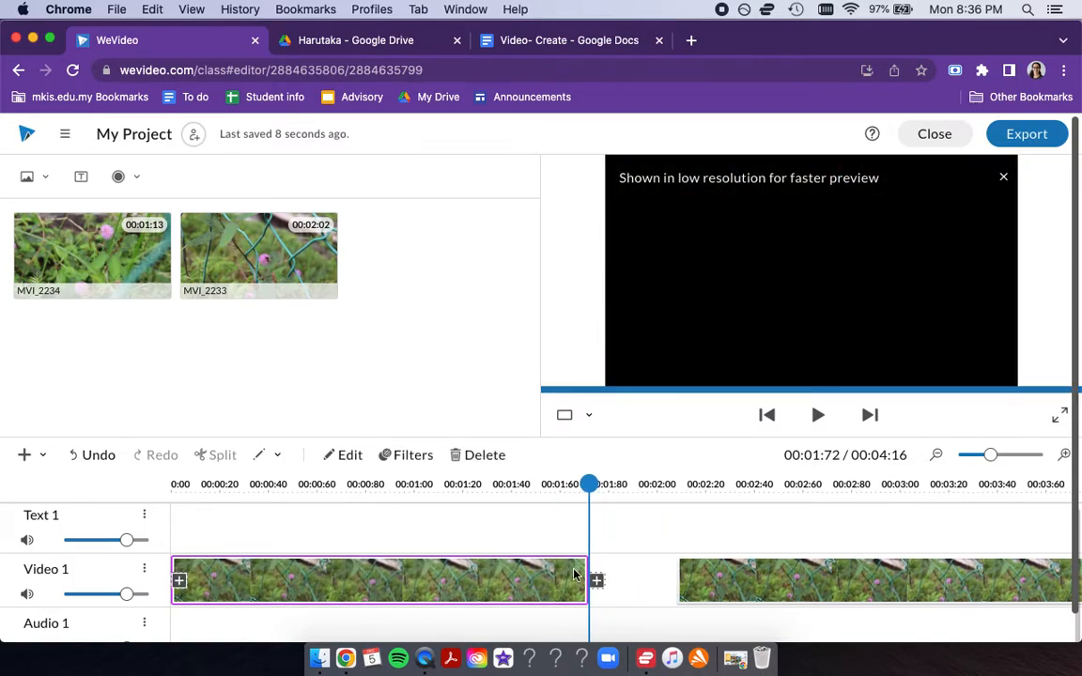
pyautogui.click(519, 485)
pyautogui.moveTo(495, 489); pyautogui.dragTo(360, 485)
pyautogui.click(355, 594)
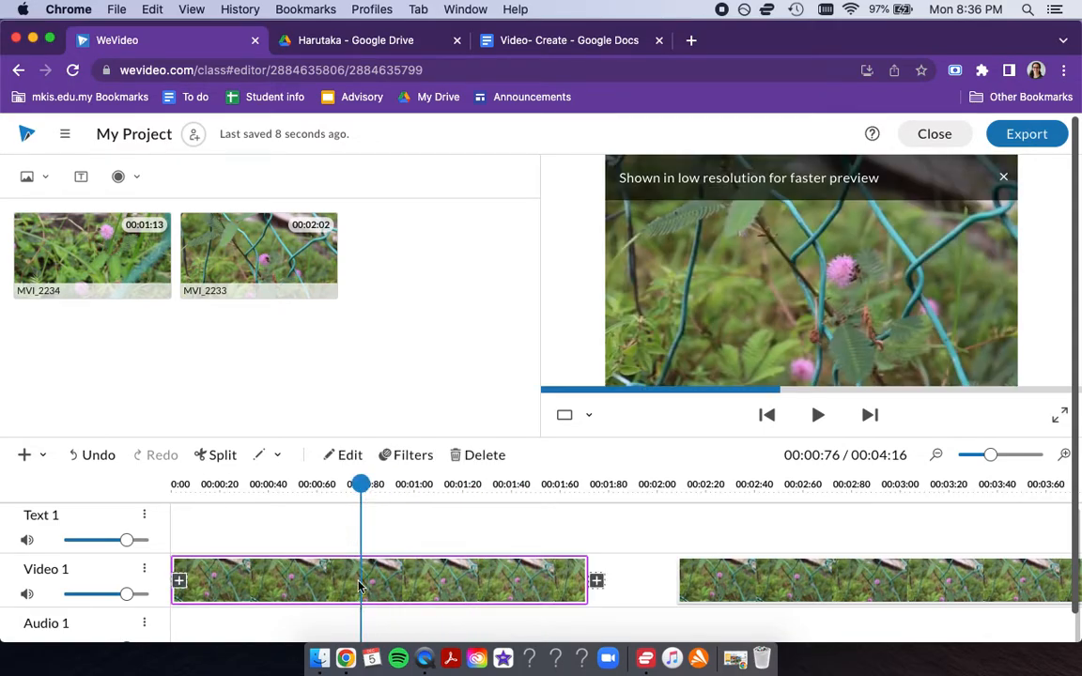
pyautogui.click(214, 457)
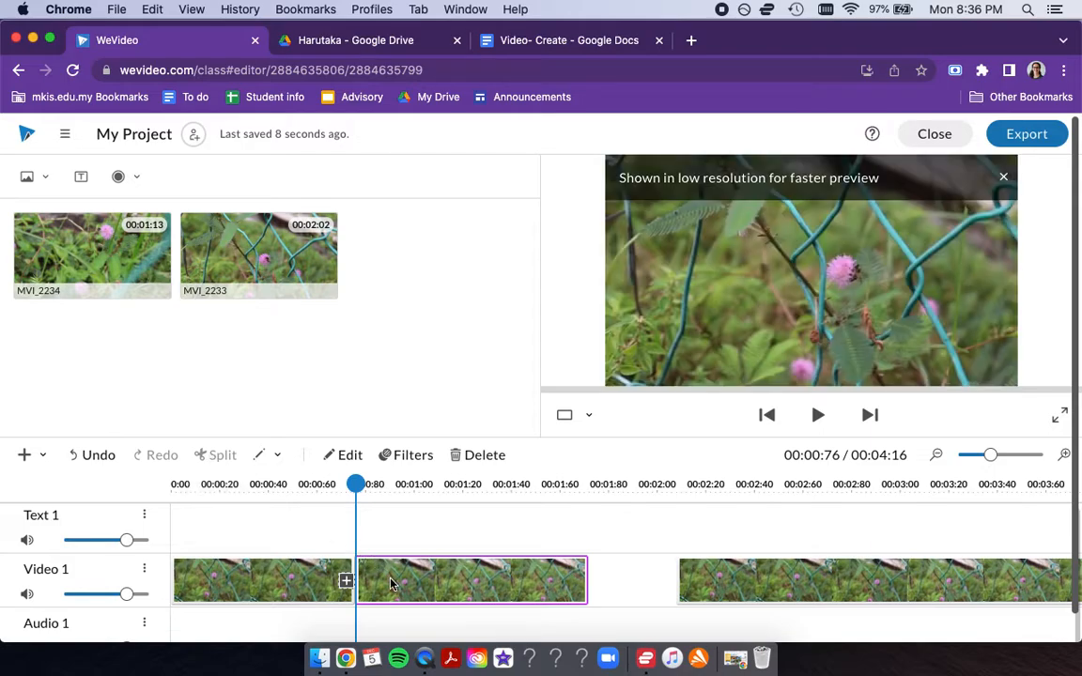
# - Trim the start of the split-off second piece to a length of 00:00:17 and close the gaps between all three clips
pyautogui.moveTo(391, 584); pyautogui.dragTo(430, 584)
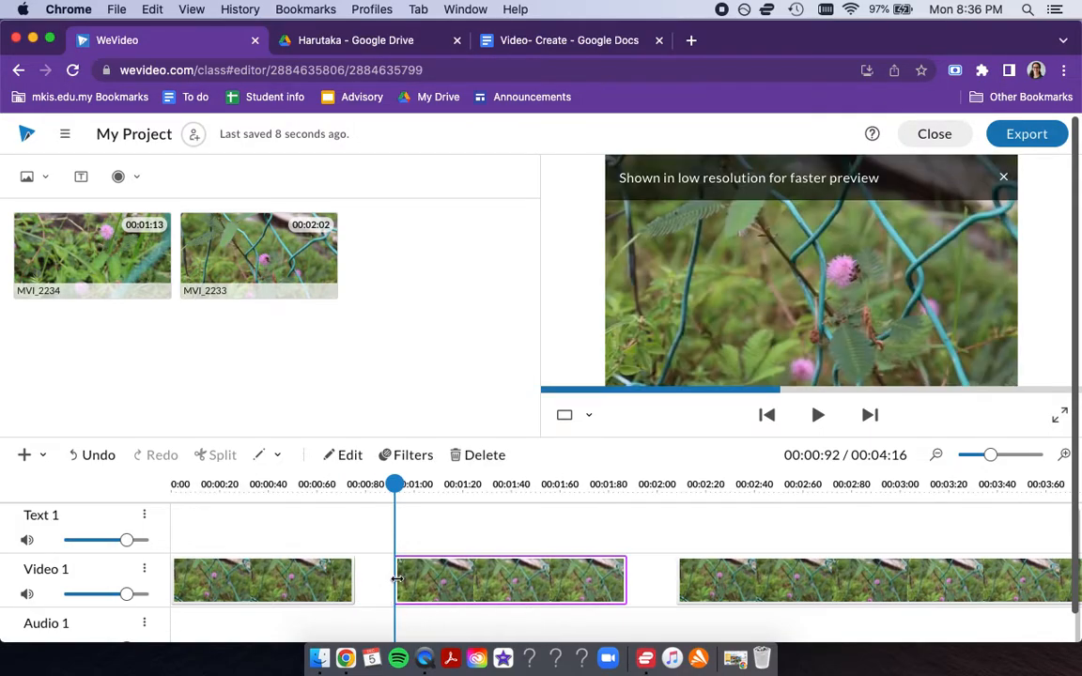
pyautogui.moveTo(395, 580); pyautogui.dragTo(466, 580)
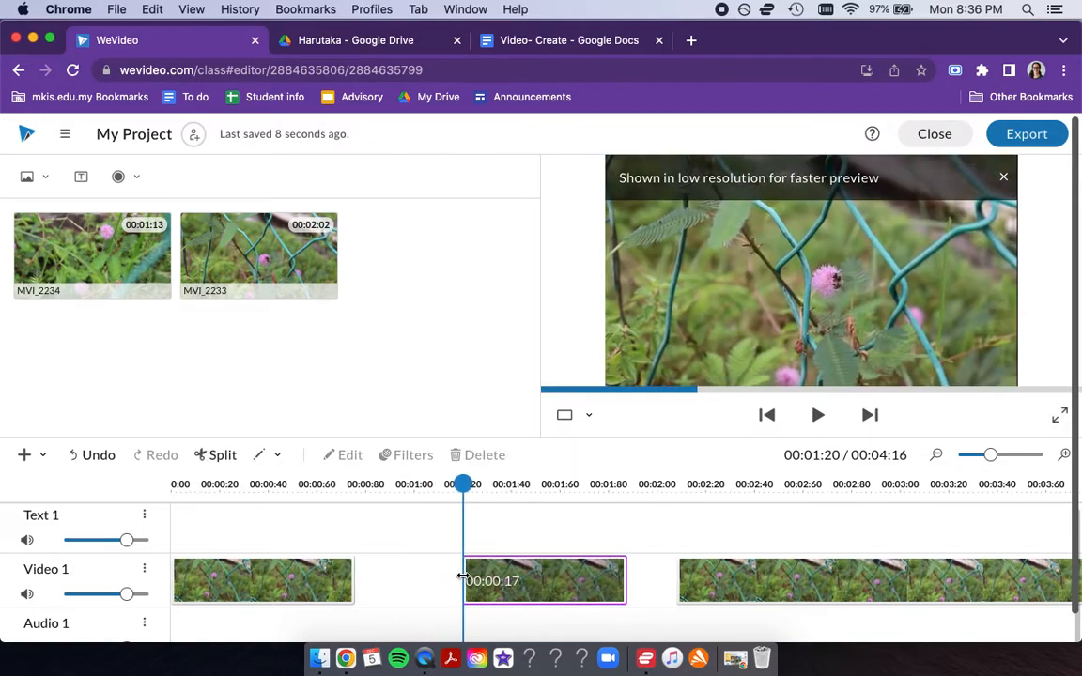
pyautogui.moveTo(545, 580); pyautogui.dragTo(441, 571)
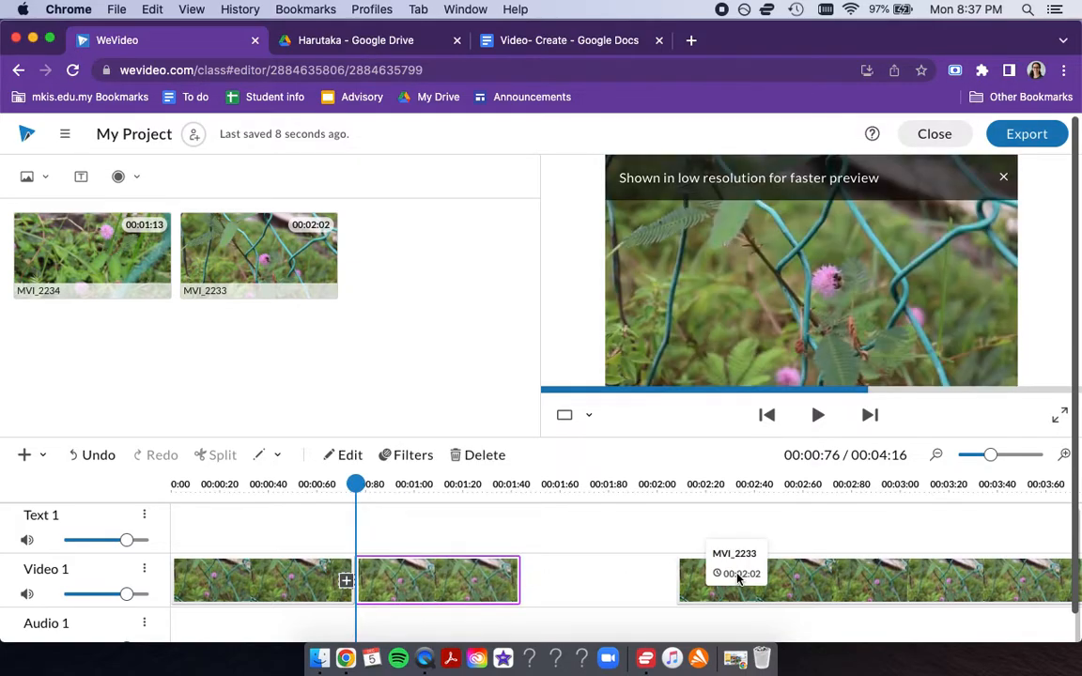
pyautogui.moveTo(731, 584); pyautogui.dragTo(580, 582)
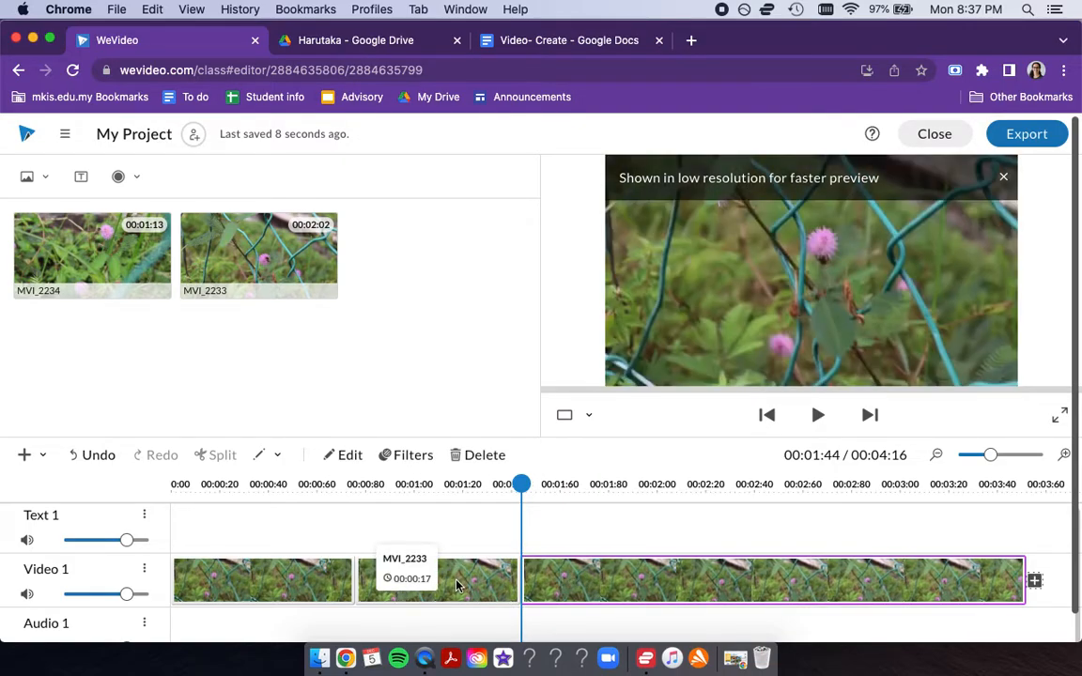
# - Edit the middle clip on Video 1, scaling it to 1.73 and repositioning it to x -862, y -457
pyautogui.click(457, 584)
pyautogui.doubleClick(457, 584)
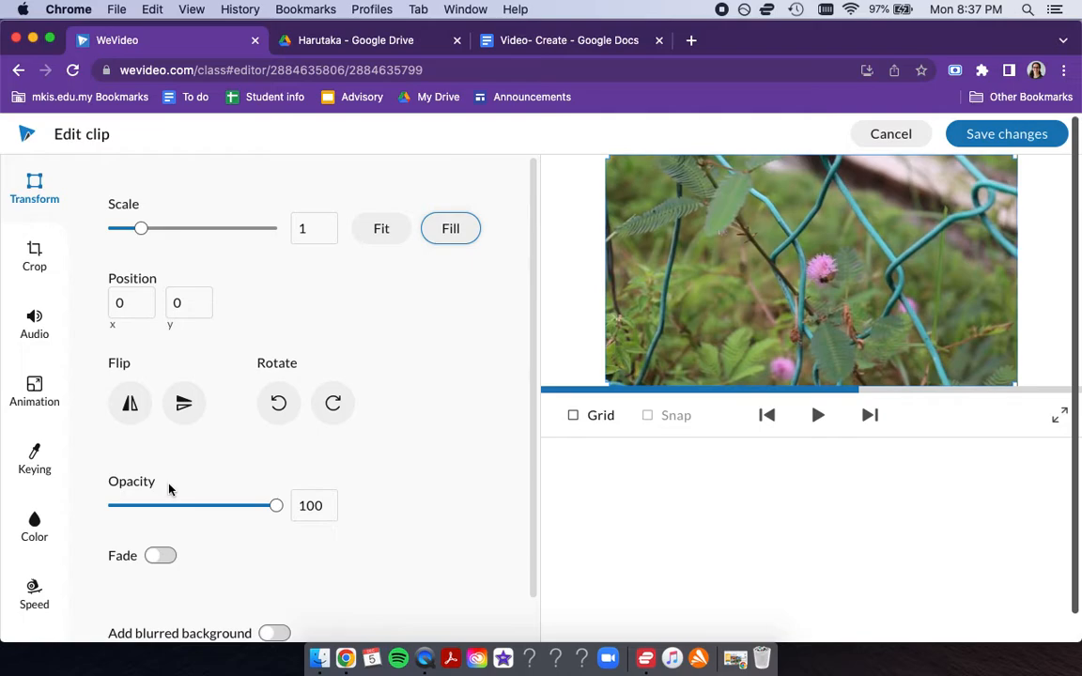
pyautogui.moveTo(146, 230); pyautogui.dragTo(167, 229)
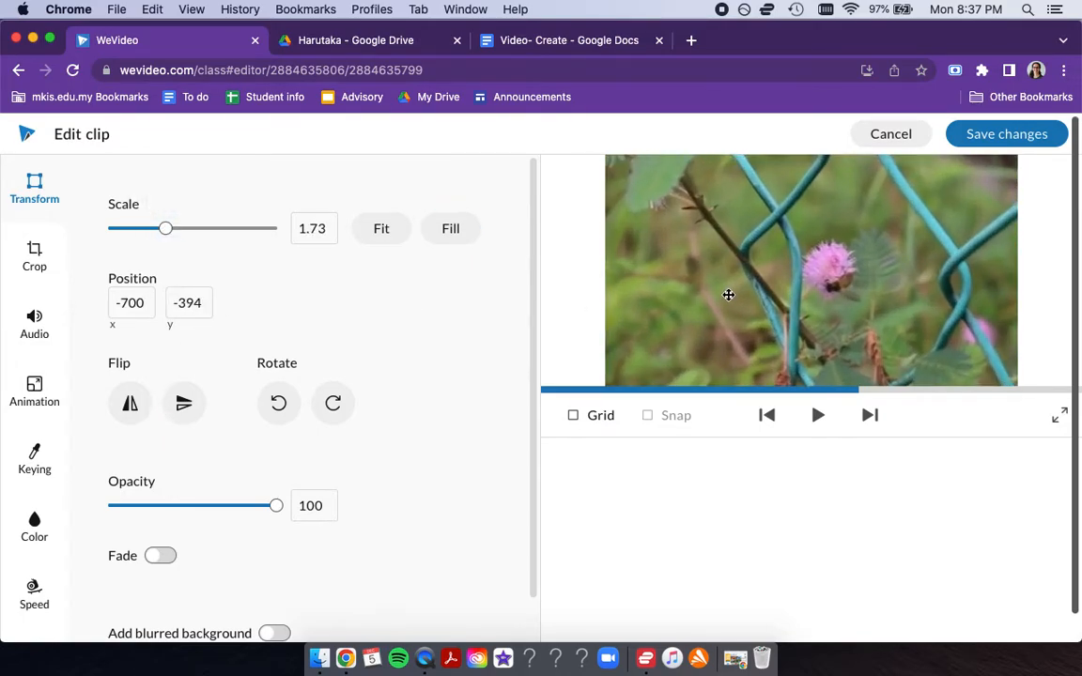
pyautogui.moveTo(729, 295); pyautogui.dragTo(683, 286)
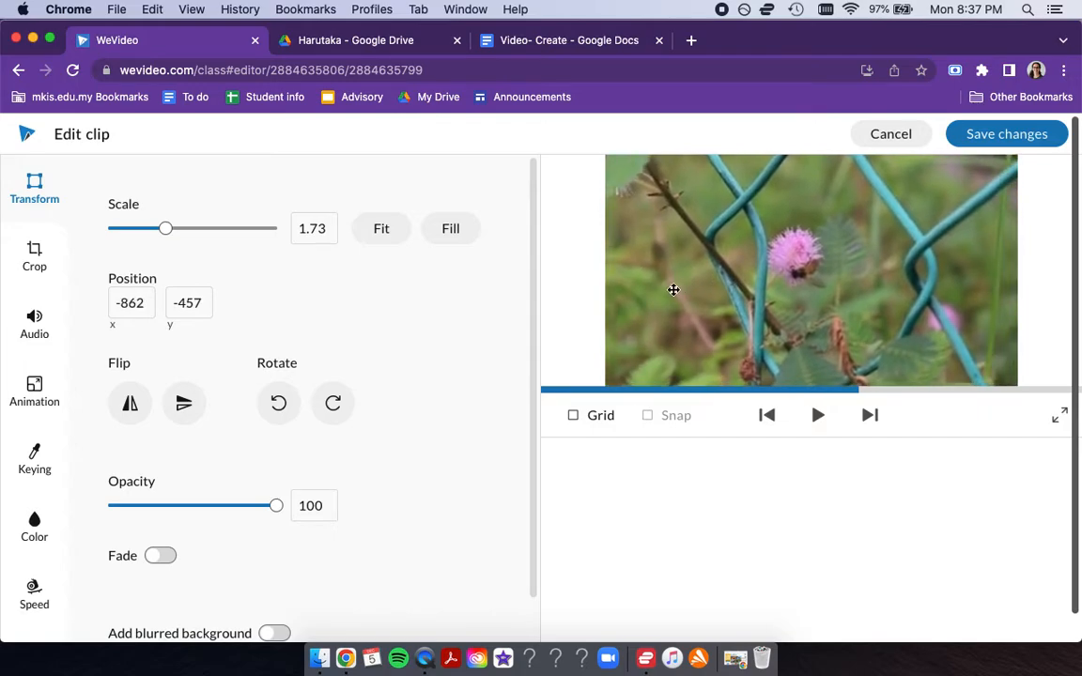
pyautogui.moveTo(277, 507)
pyautogui.mouseDown()
pyautogui.moveTo(246, 510)
pyautogui.moveTo(282, 508)
pyautogui.mouseUp()
# - Mute the clip being edited by setting its audio volume to 0
pyautogui.click(35, 261)
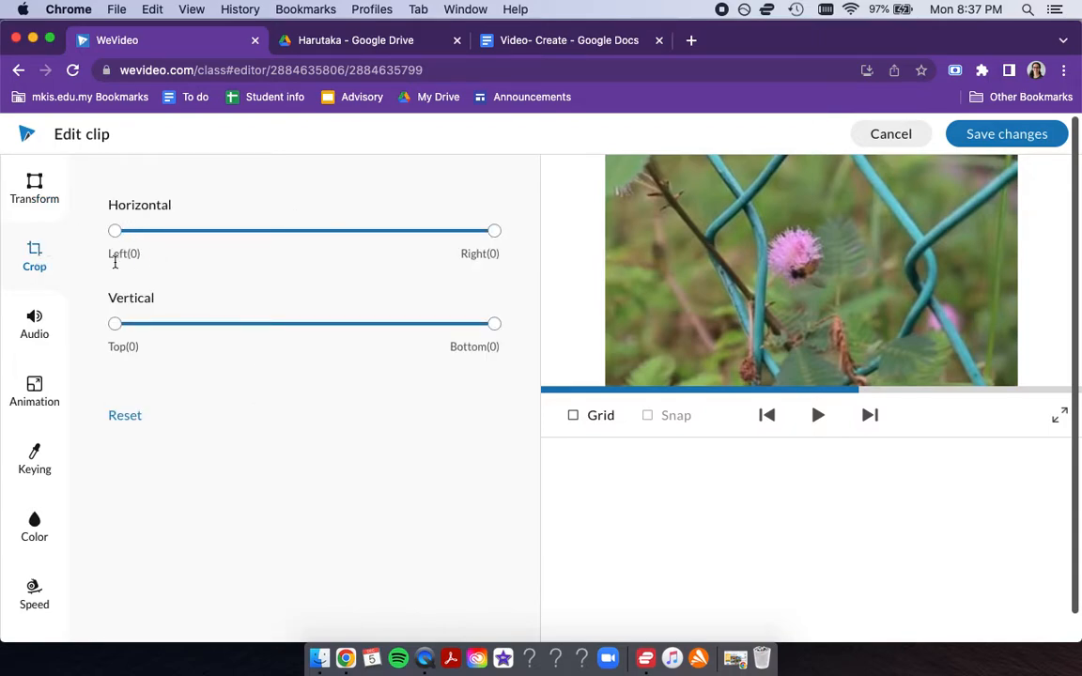
pyautogui.click(35, 324)
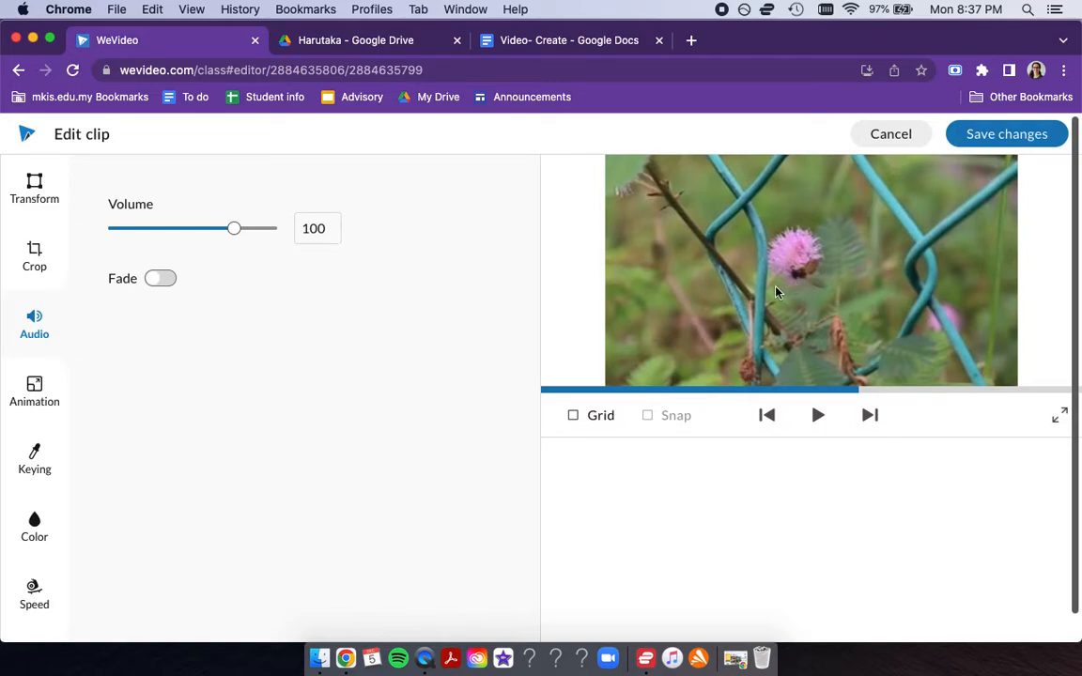
pyautogui.moveTo(234, 228); pyautogui.dragTo(90, 221)
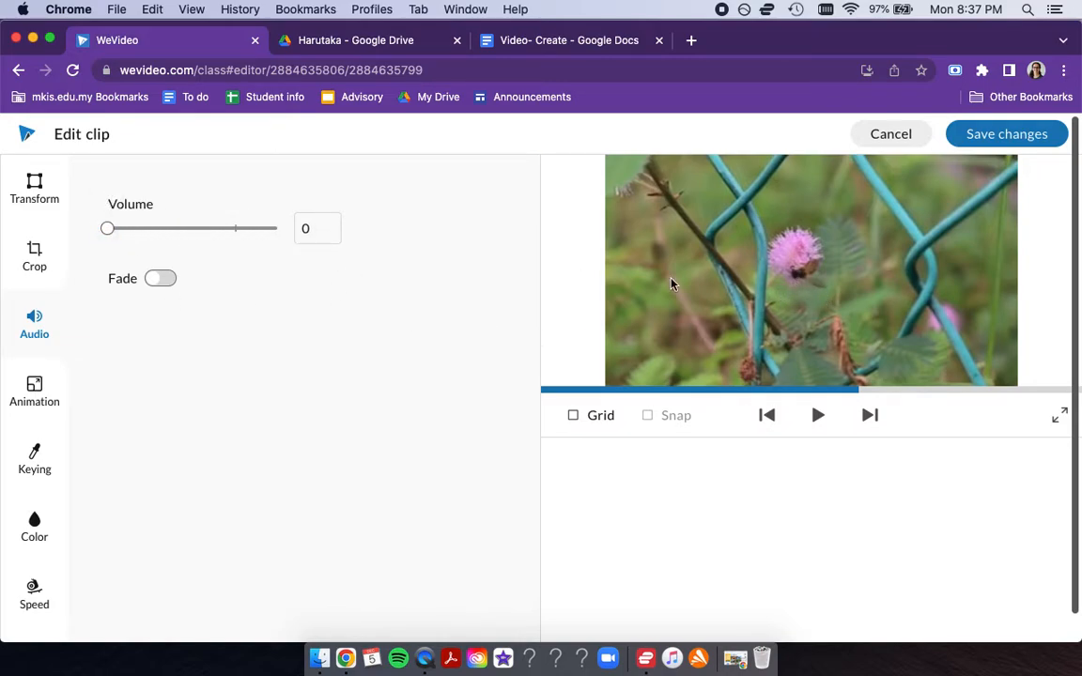
# - Raise the edited clip's colour settings to brightness 27 and saturation 25
pyautogui.click(38, 391)
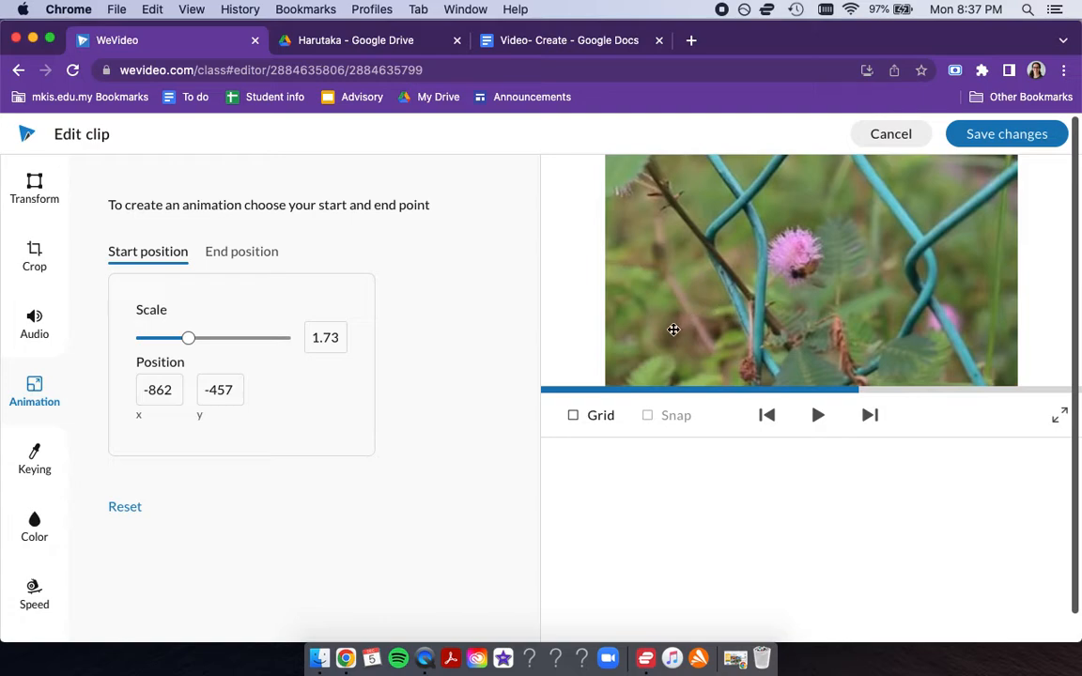
pyautogui.click(34, 458)
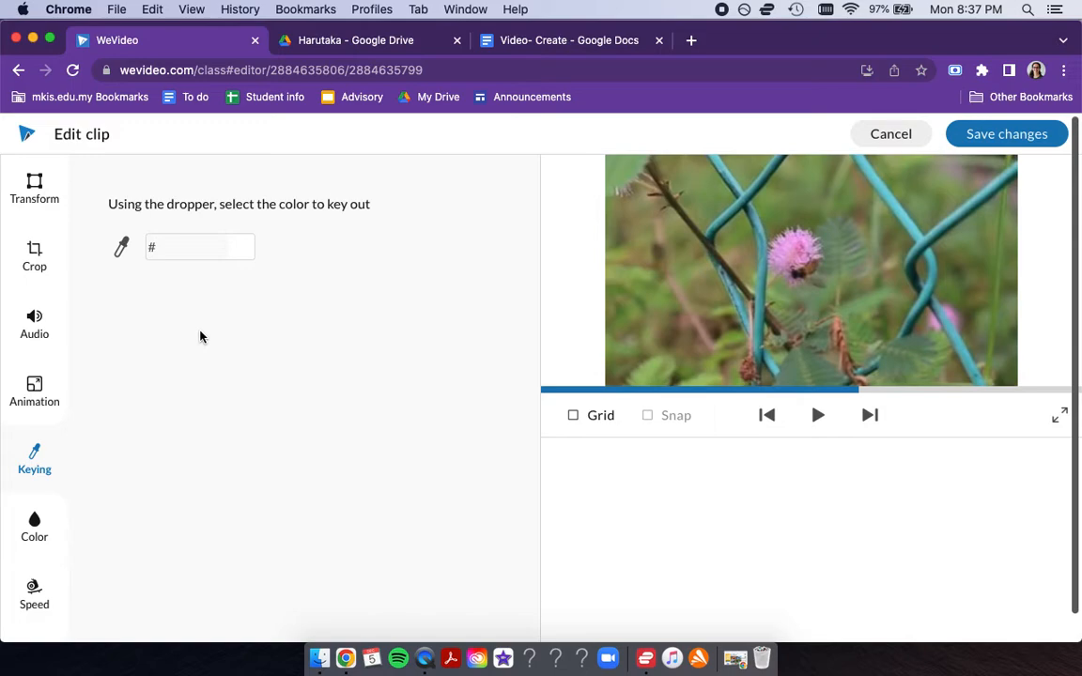
pyautogui.click(34, 526)
pyautogui.moveTo(221, 229)
pyautogui.moveTo(221, 231); pyautogui.dragTo(252, 232)
pyautogui.moveTo(220, 453); pyautogui.dragTo(251, 450)
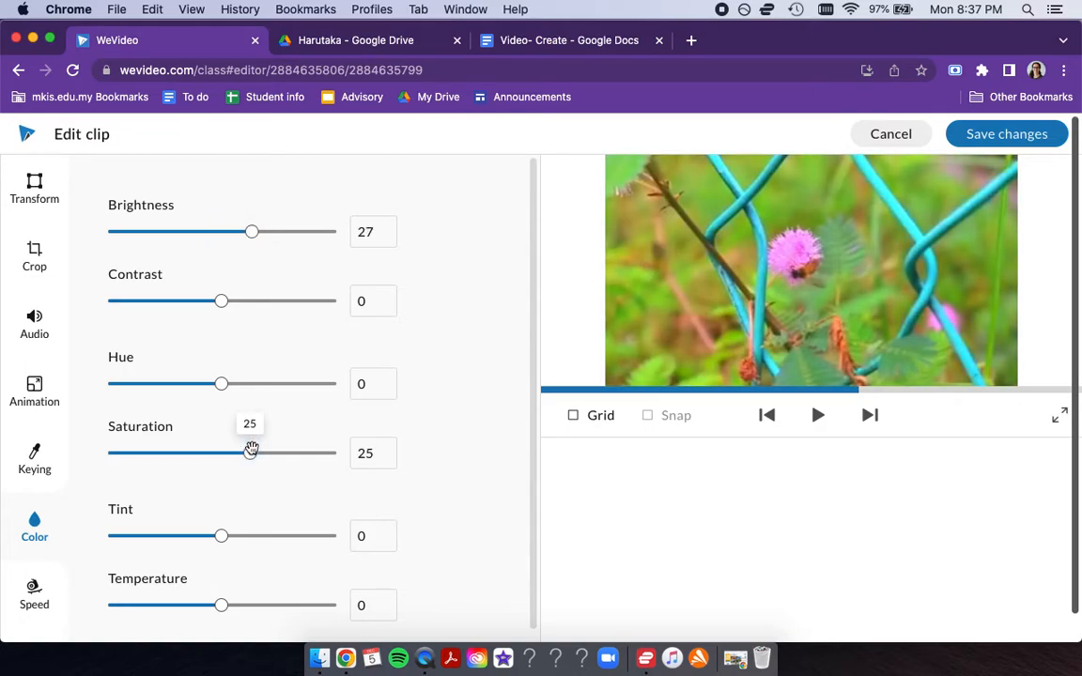
# - Set the clip's speed to 4x and save the edits, and try to move the last Video 1 clip closer to the second
pyautogui.click(30, 595)
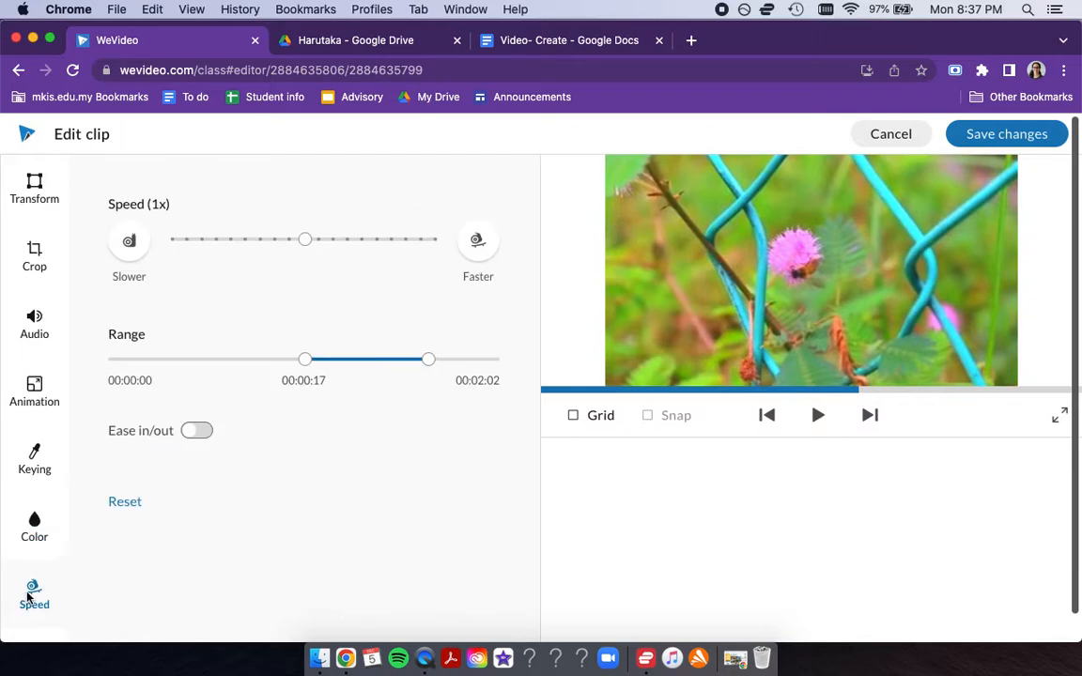
pyautogui.moveTo(303, 239); pyautogui.dragTo(349, 237)
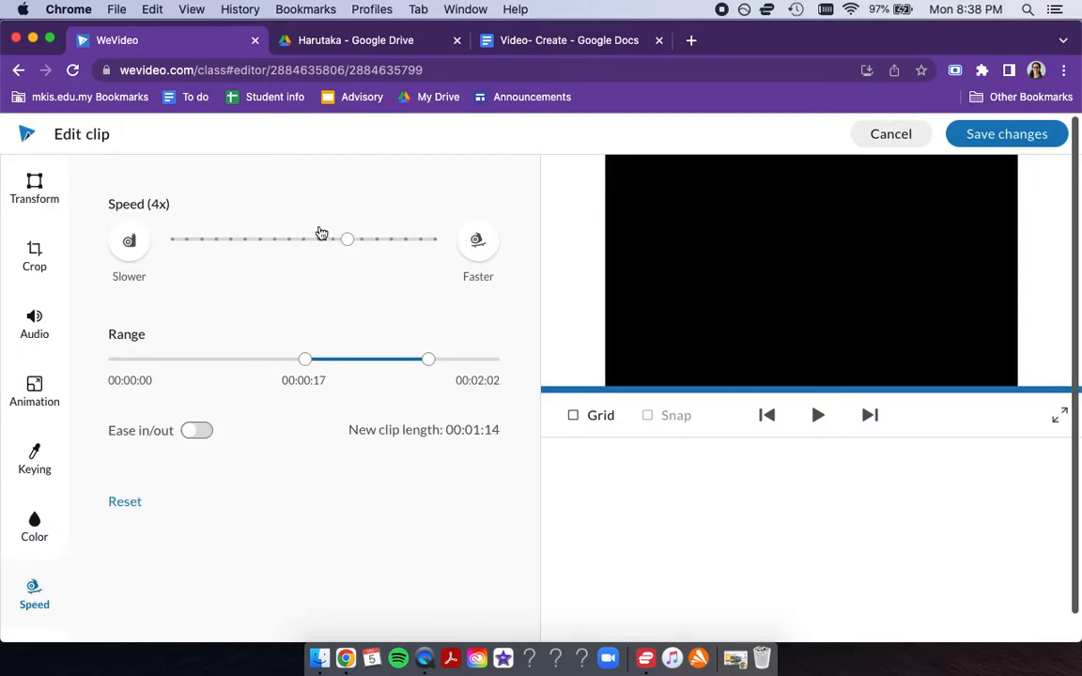
pyautogui.click(999, 137)
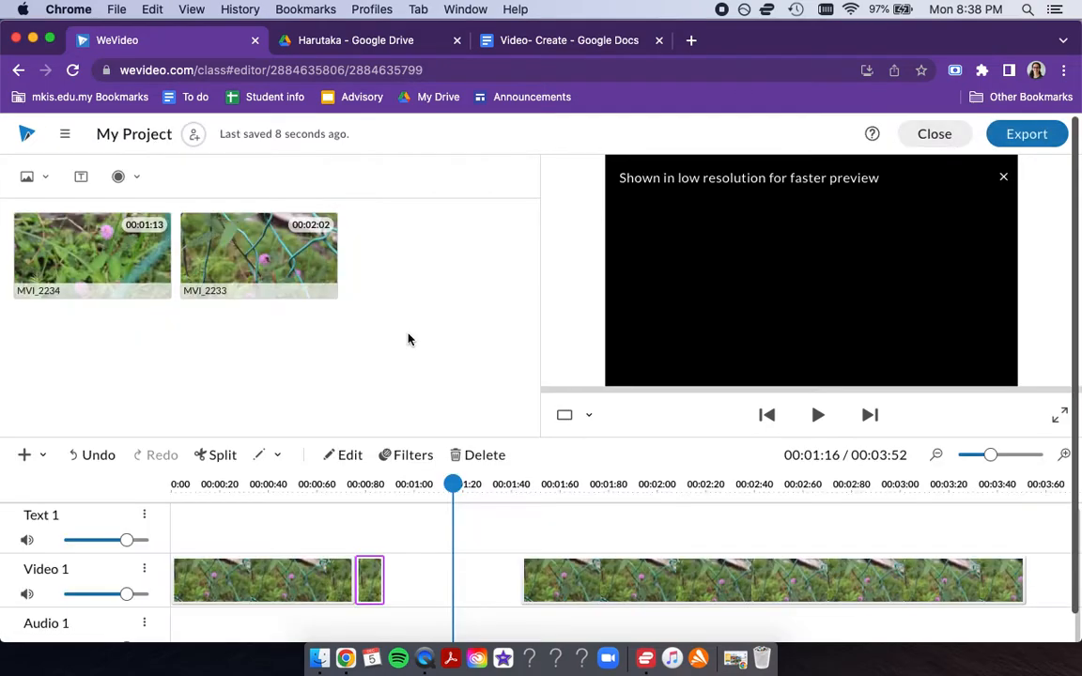
pyautogui.moveTo(554, 573); pyautogui.dragTo(428, 575)
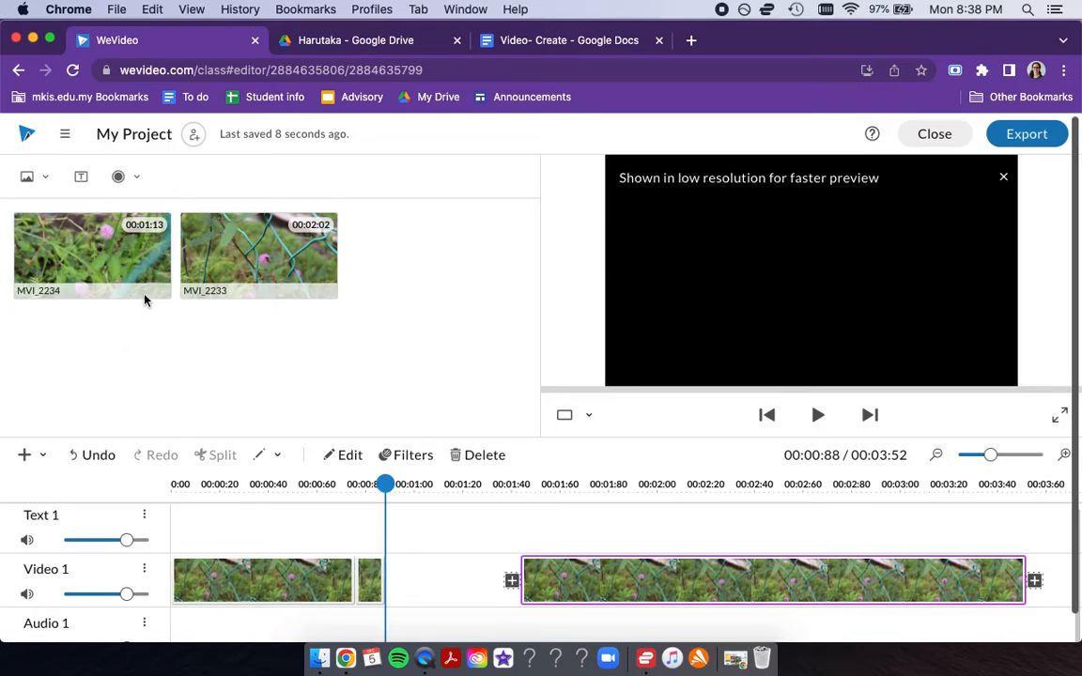
# - Add the static blue Name/Description title from the text library and place it at the start of the Text 1 track
pyautogui.click(83, 177)
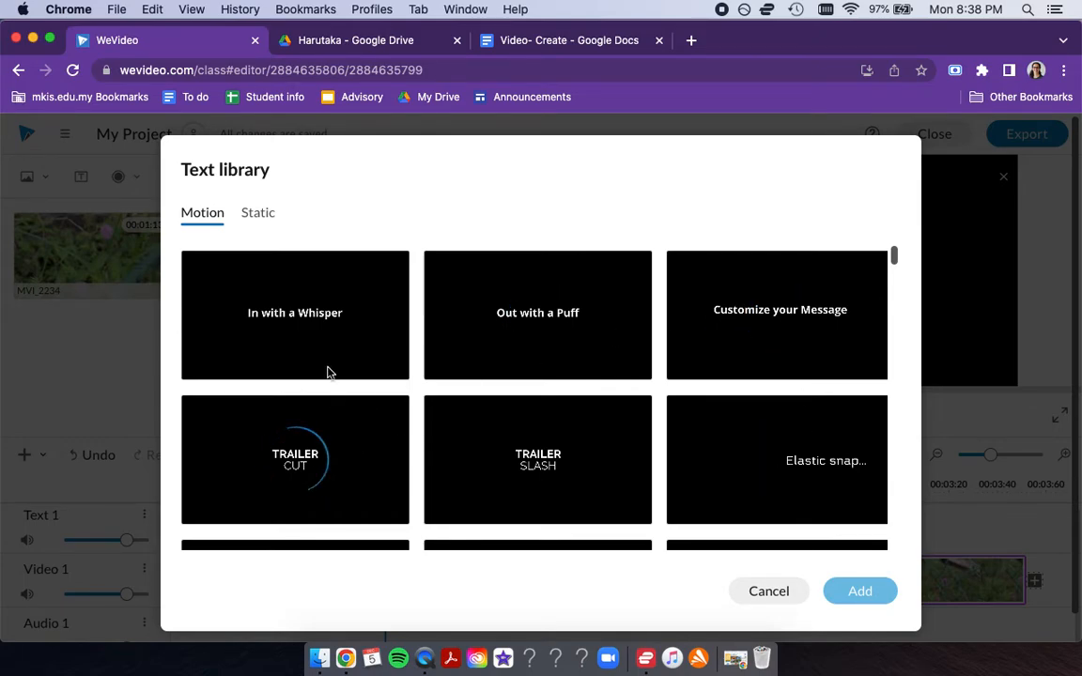
pyautogui.click(250, 217)
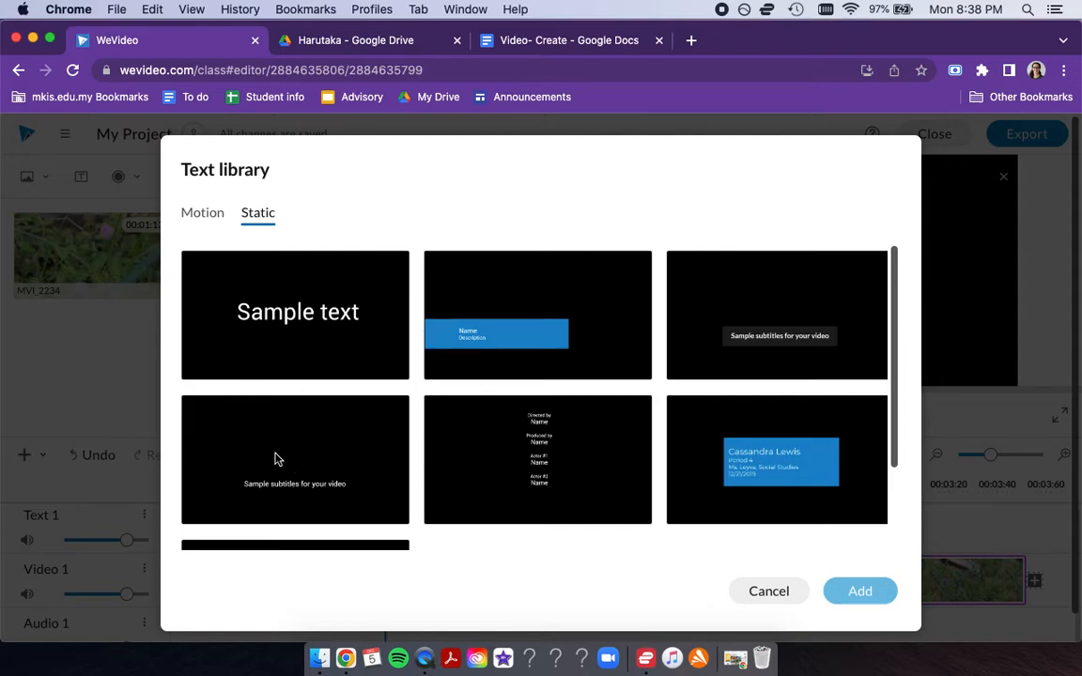
pyautogui.click(439, 315)
pyautogui.click(862, 592)
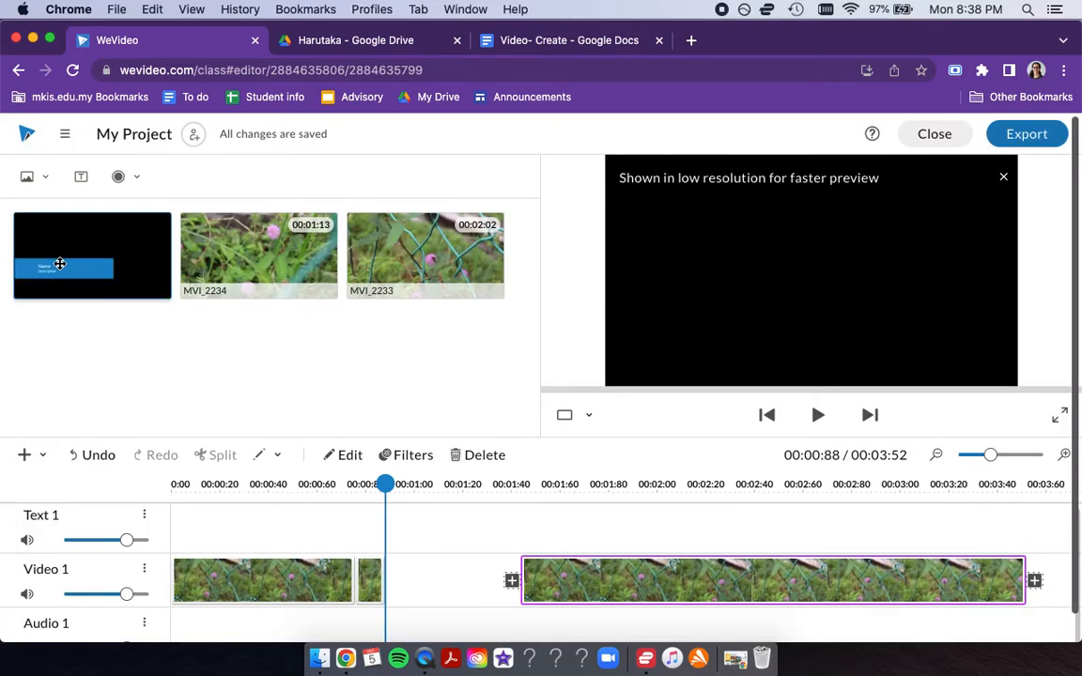
pyautogui.moveTo(58, 252); pyautogui.dragTo(196, 536)
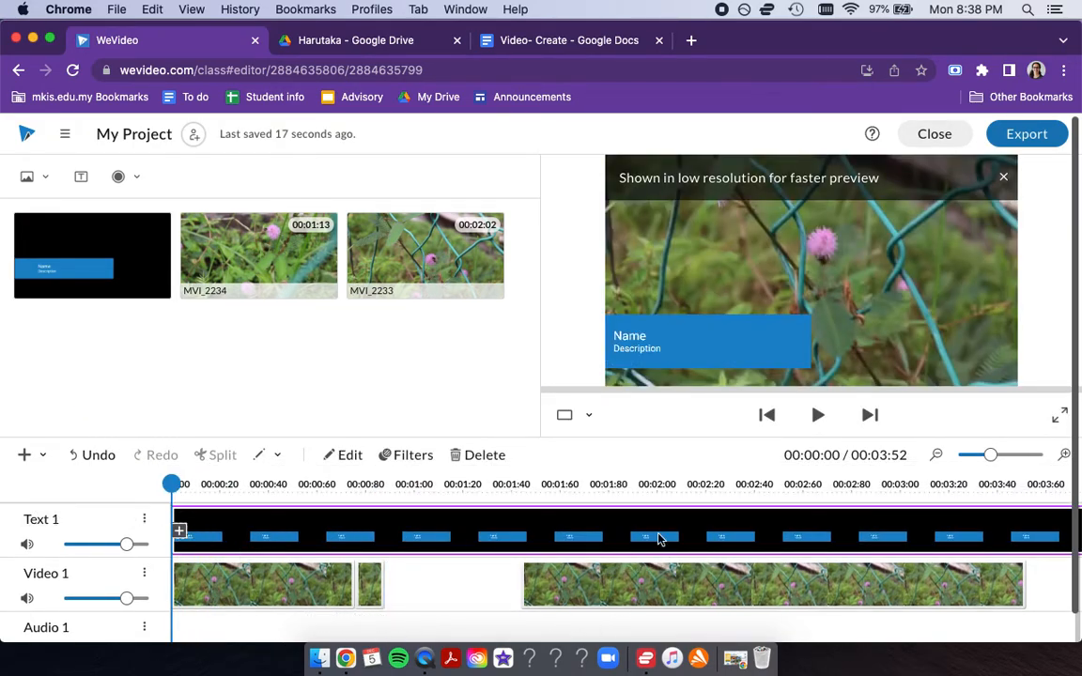
# - Change the title's text to "fafsdfafsa", reposition it to about x 679, y 392, and save the changes
pyautogui.doubleClick(375, 538)
pyautogui.moveTo(224, 239); pyautogui.dragTo(70, 221)
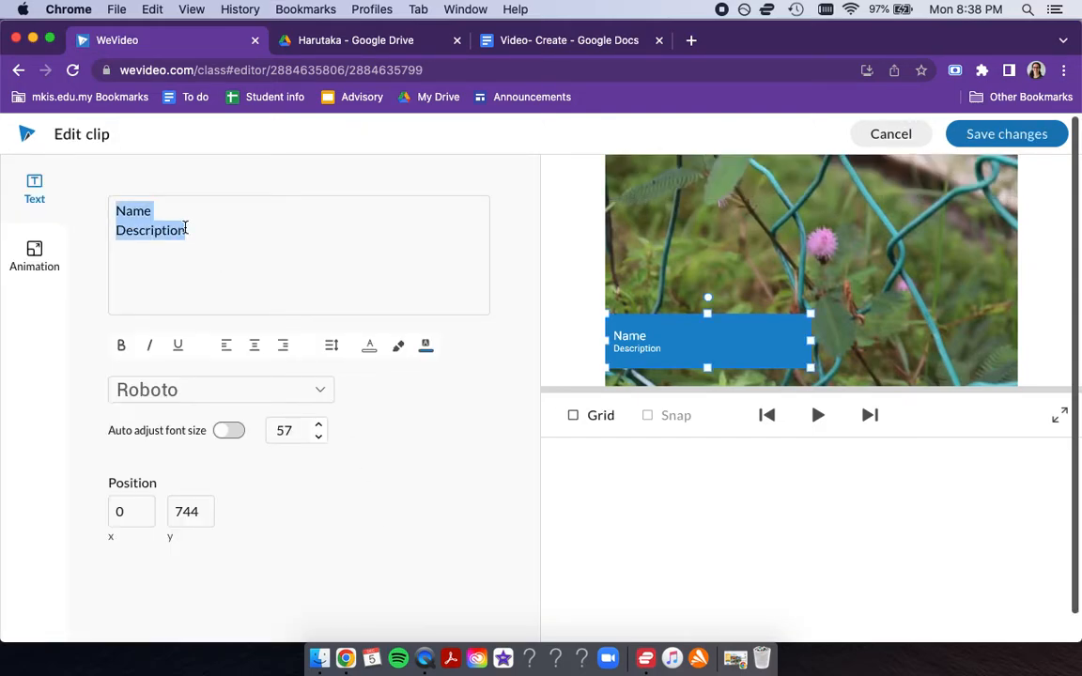
pyautogui.write('fafsdfafsa')
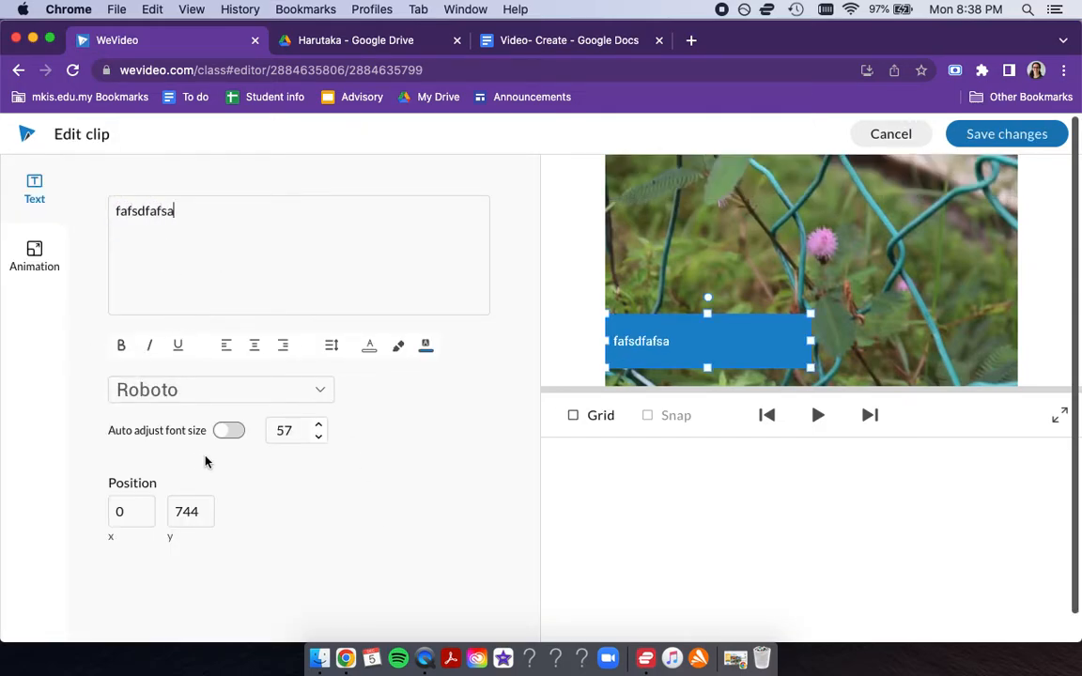
pyautogui.moveTo(653, 364); pyautogui.dragTo(829, 274)
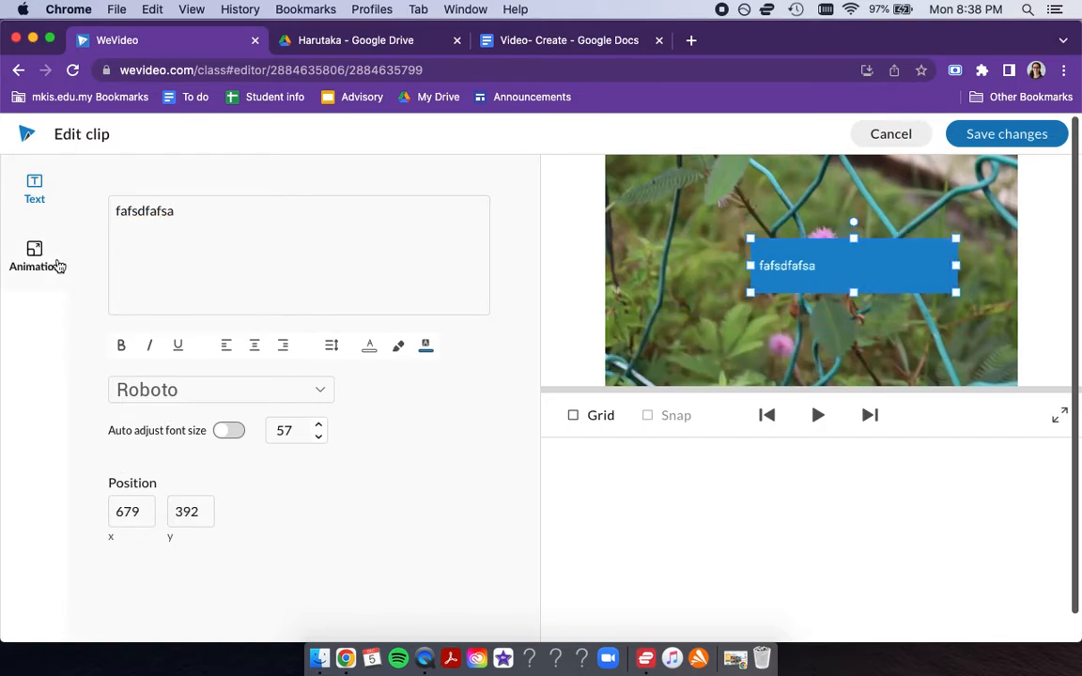
pyautogui.click(56, 264)
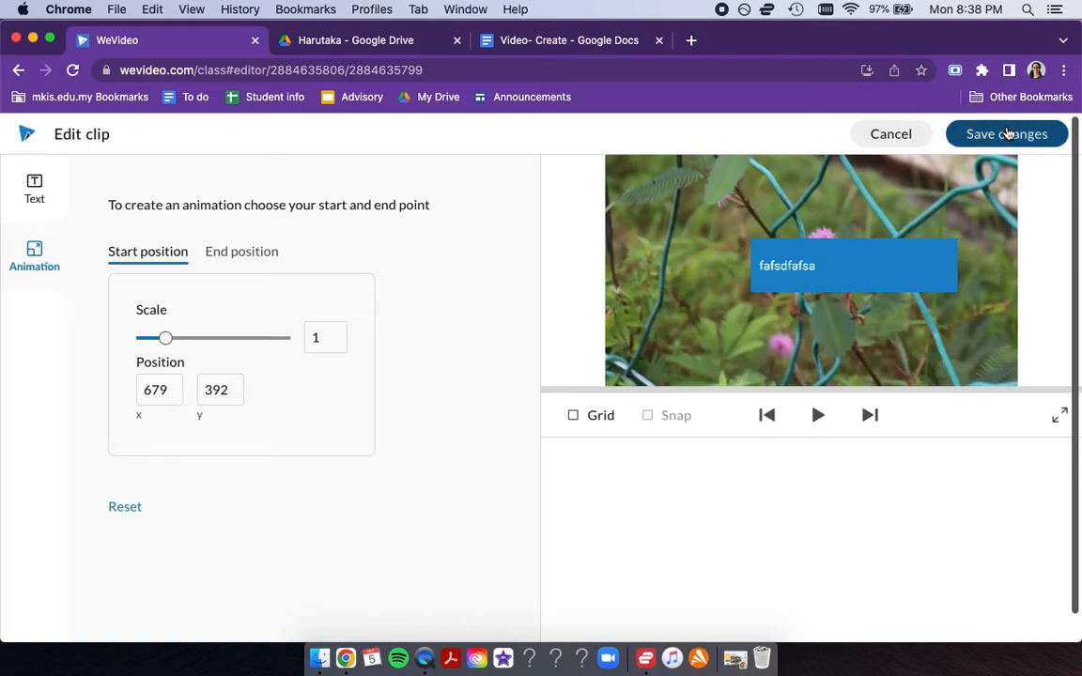
pyautogui.click(974, 133)
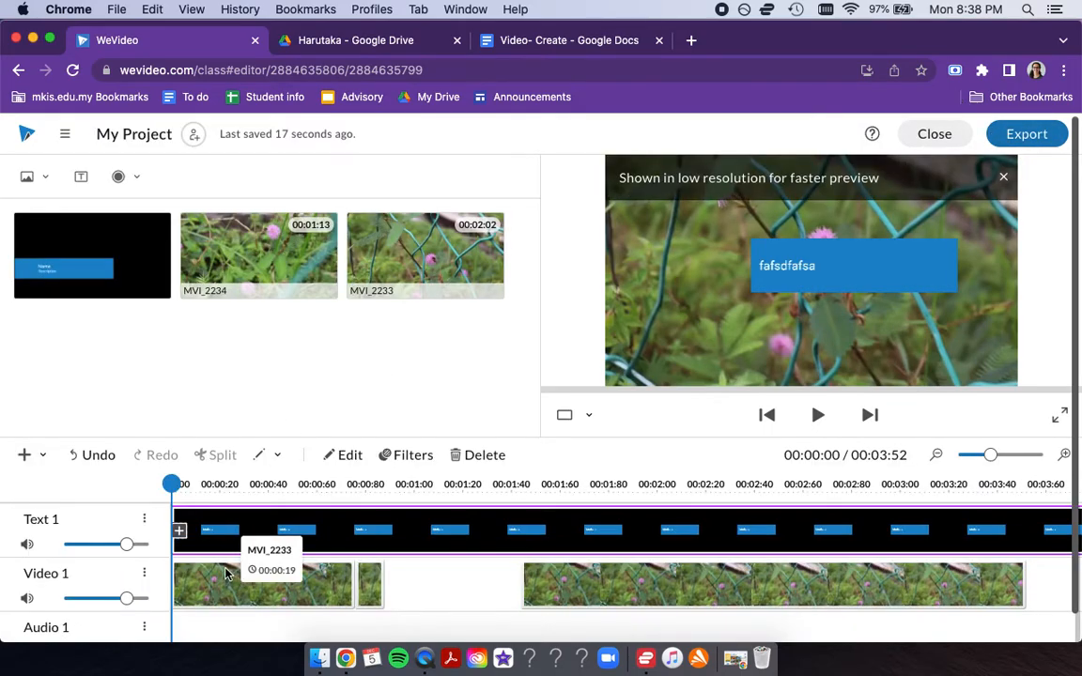
# - Import the 04:34 "Inspiring Uplifting Motivational Cor..." track from the stock audio and place it at the start of Audio 1
pyautogui.scroll(-1, 222, 588)
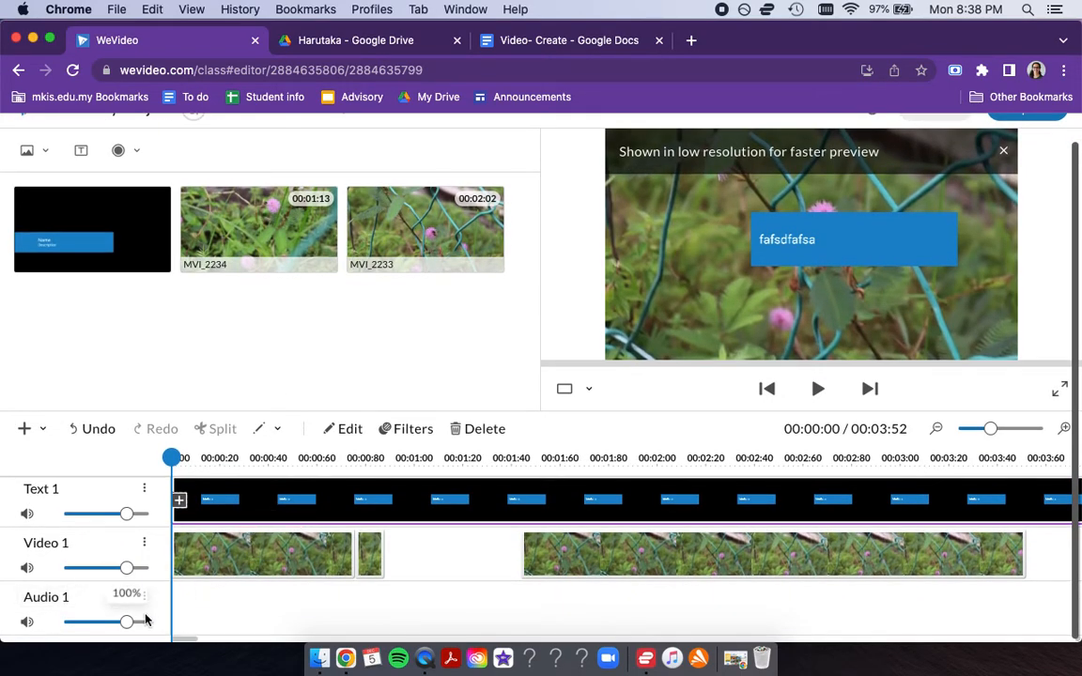
pyautogui.scroll(1, 155, 199)
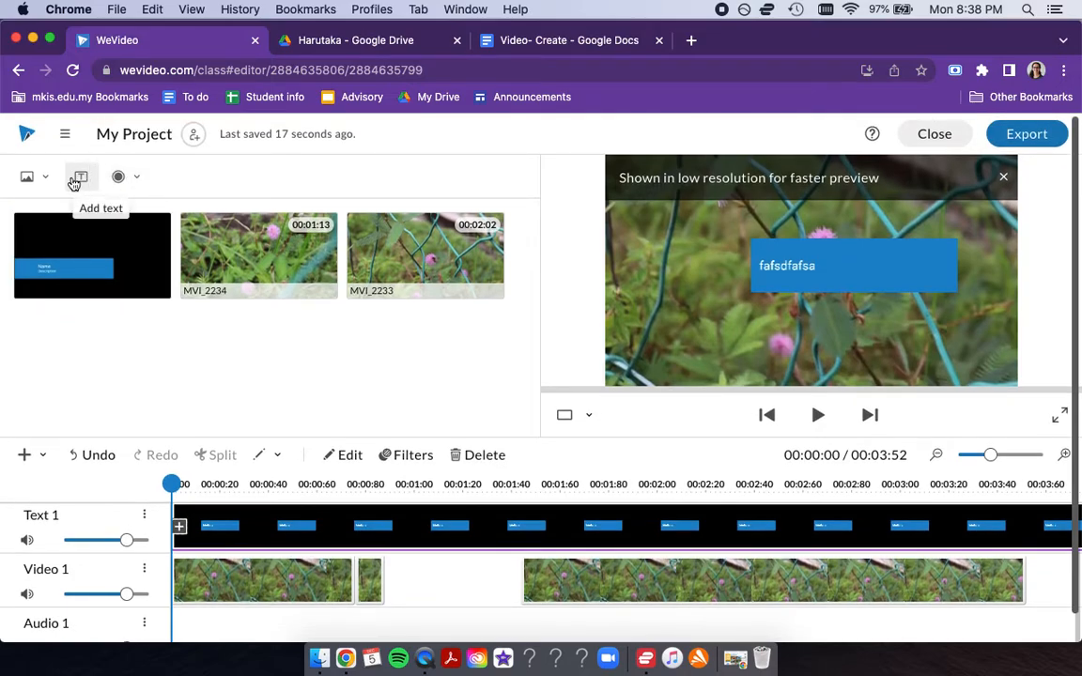
pyautogui.click(26, 176)
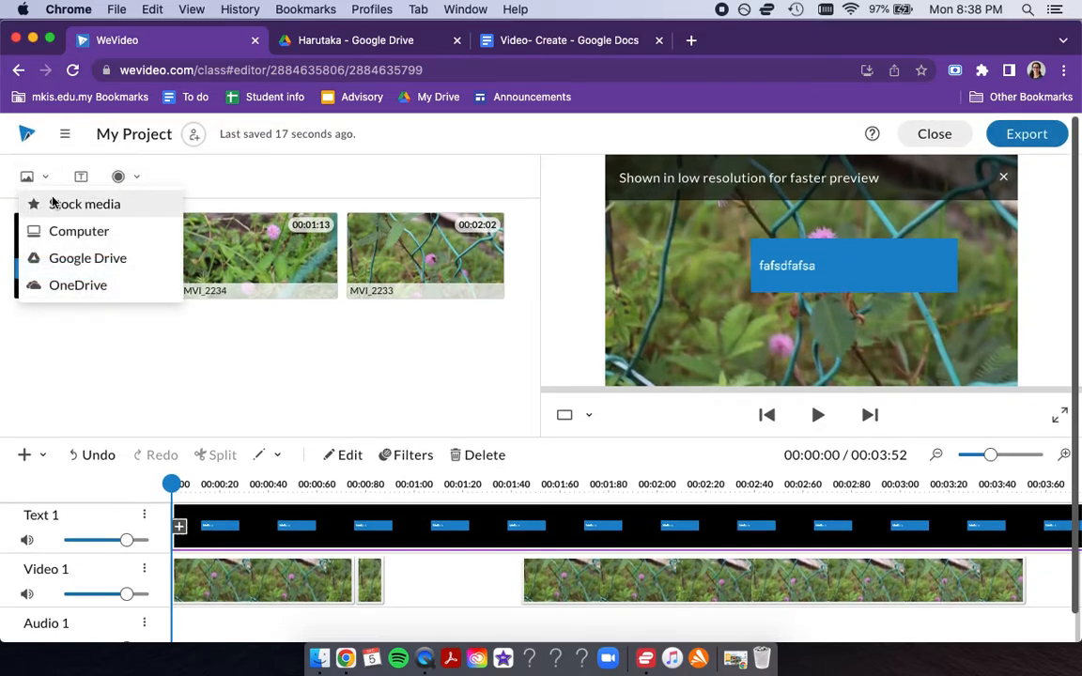
pyautogui.click(52, 203)
pyautogui.click(256, 212)
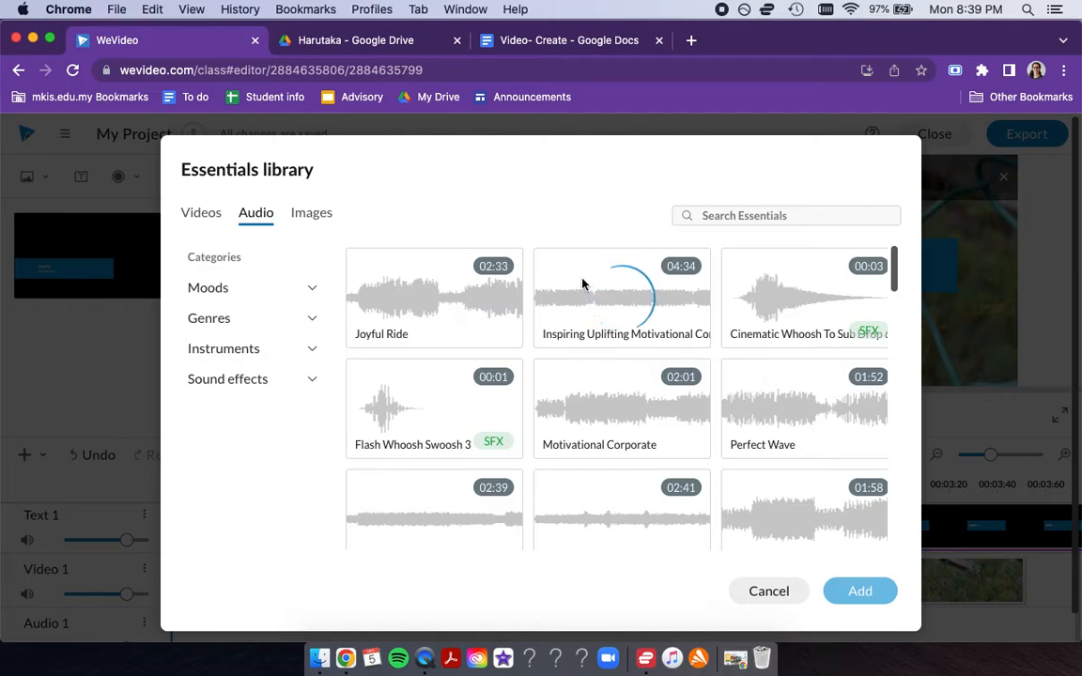
pyautogui.click(594, 307)
pyautogui.click(860, 591)
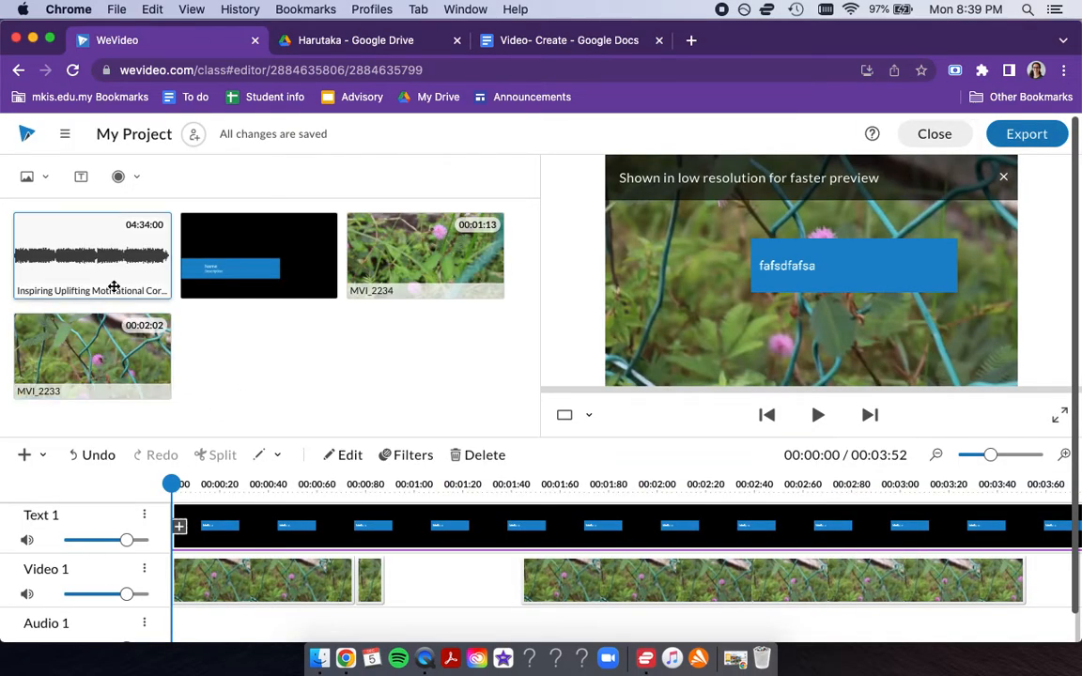
pyautogui.moveTo(85, 266); pyautogui.dragTo(184, 632)
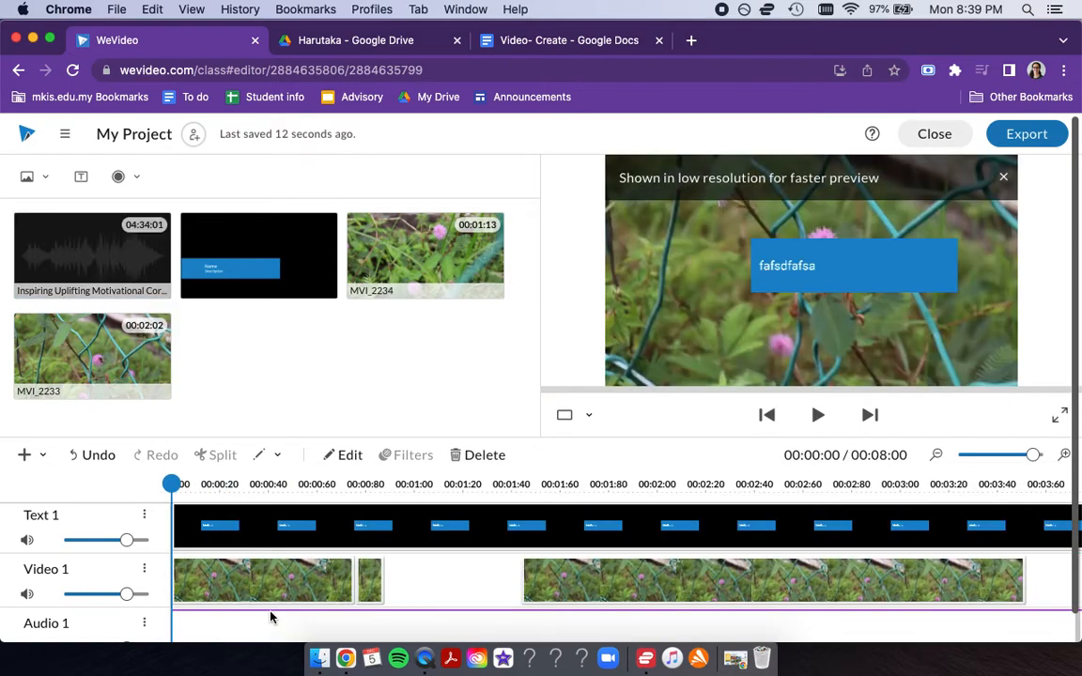
# - Try enabling fade with 1 sec fade in and fade out on the Audio 1 clip, and discard the changes
pyautogui.scroll(-1, 296, 618)
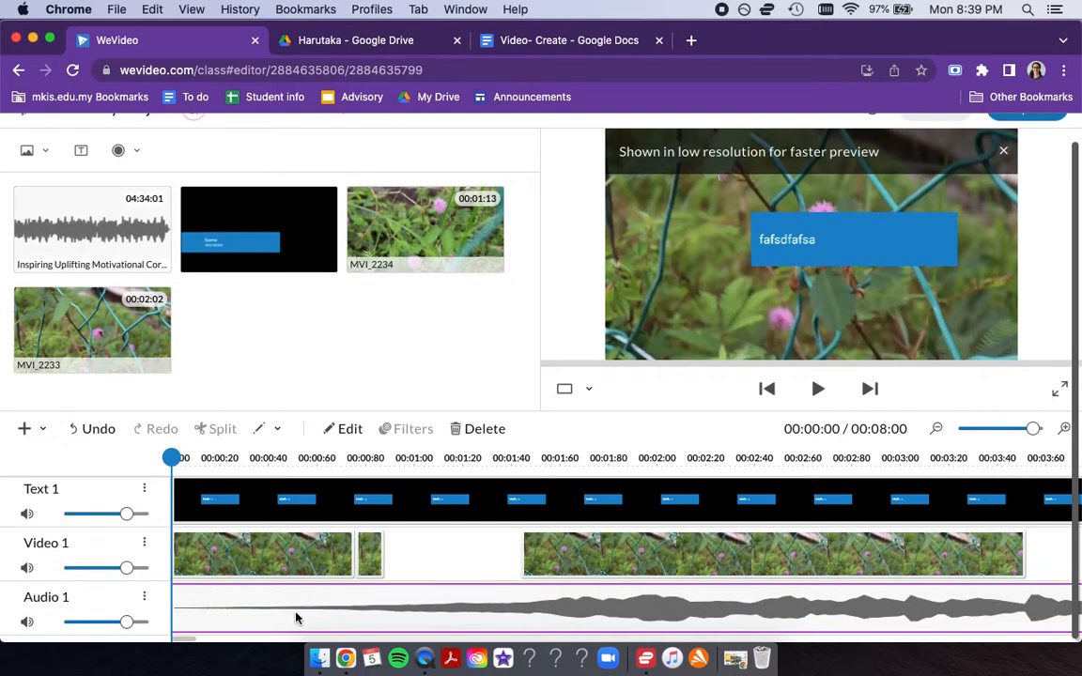
pyautogui.doubleClick(307, 604)
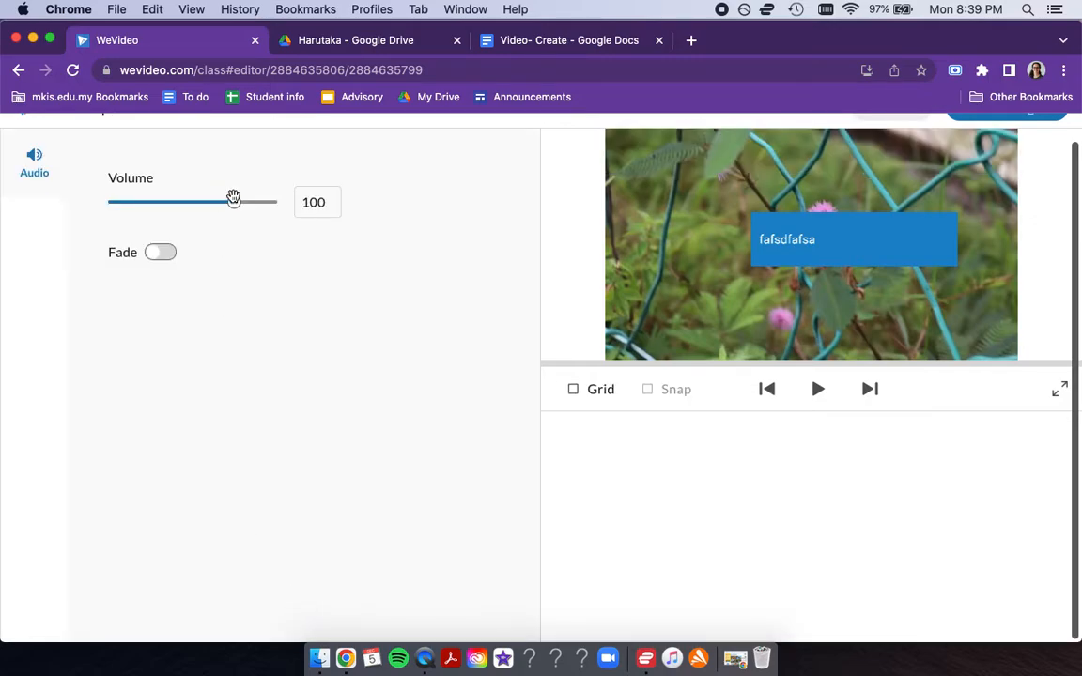
pyautogui.click(158, 256)
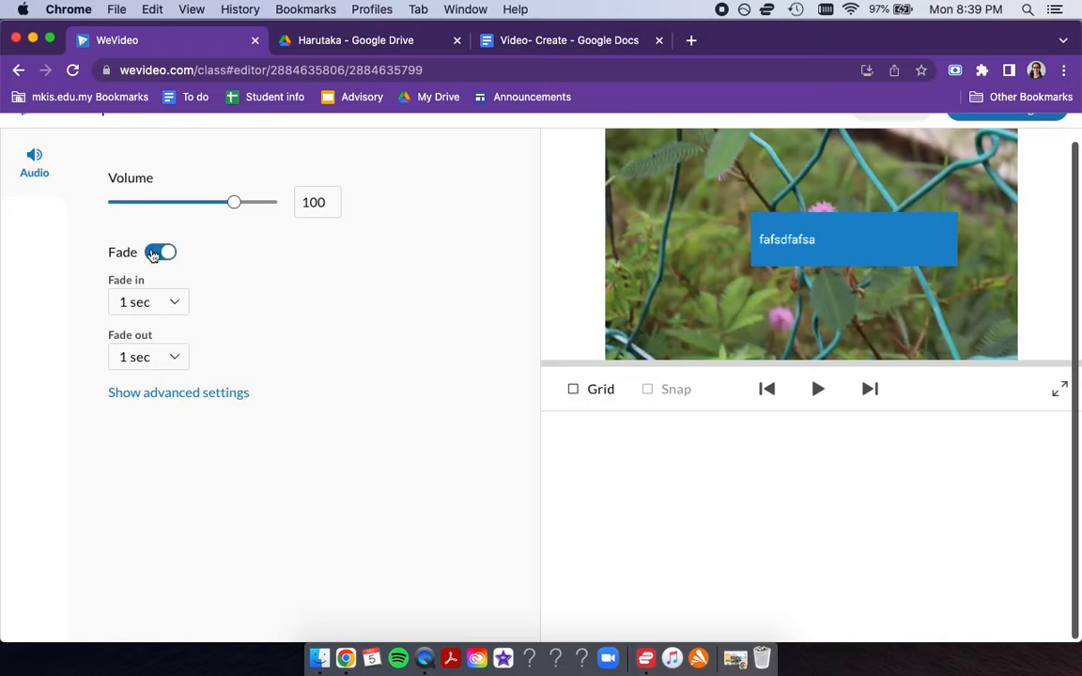
pyautogui.scroll(2, 579, 229)
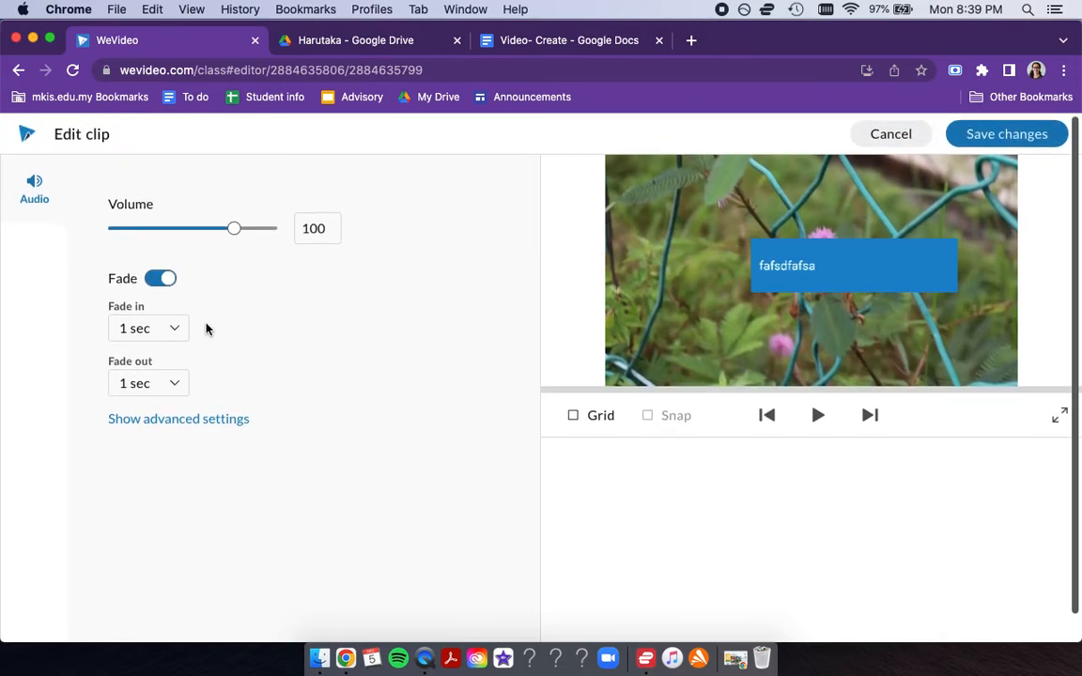
pyautogui.click(900, 137)
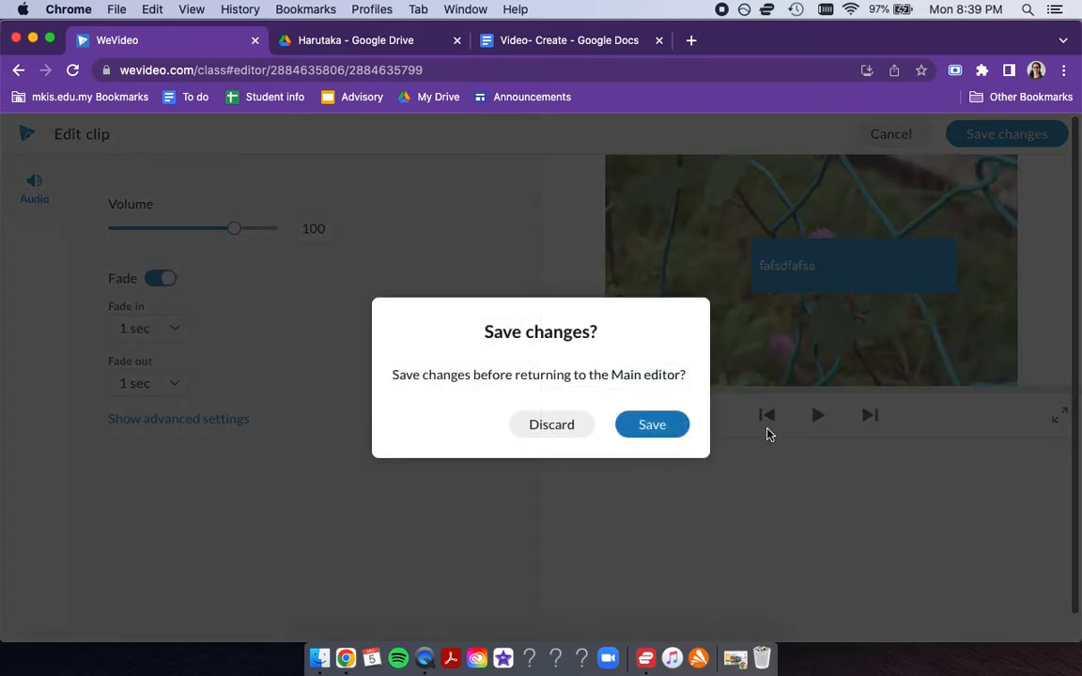
pyautogui.click(551, 425)
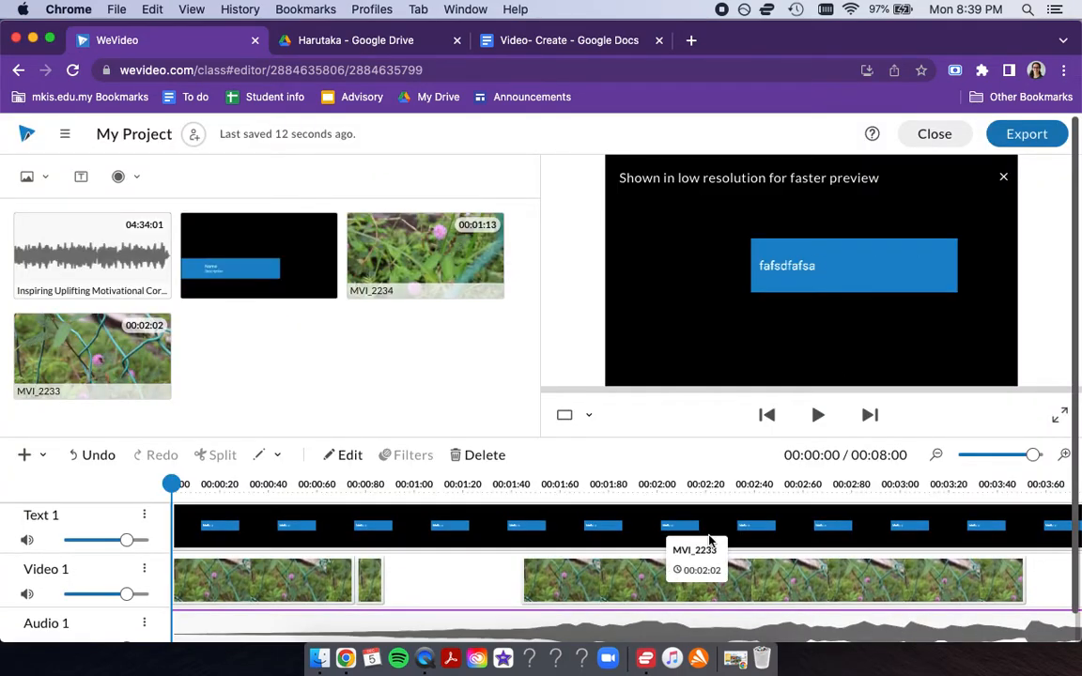
# - Trim the end of the Audio 1 music clip back to about 00:19:24
pyautogui.moveTo(1032, 455); pyautogui.dragTo(949, 462)
pyautogui.moveTo(913, 632); pyautogui.dragTo(223, 627)
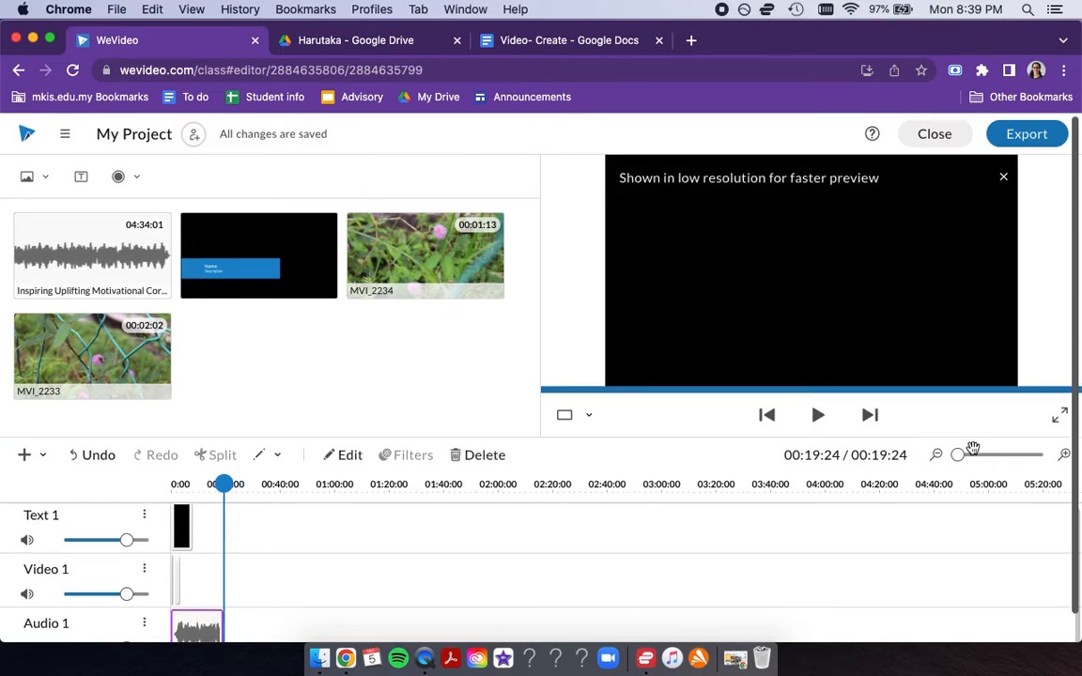
pyautogui.moveTo(959, 454); pyautogui.dragTo(982, 454)
# - Add a second audio track to the timeline
pyautogui.scroll(-1, 451, 559)
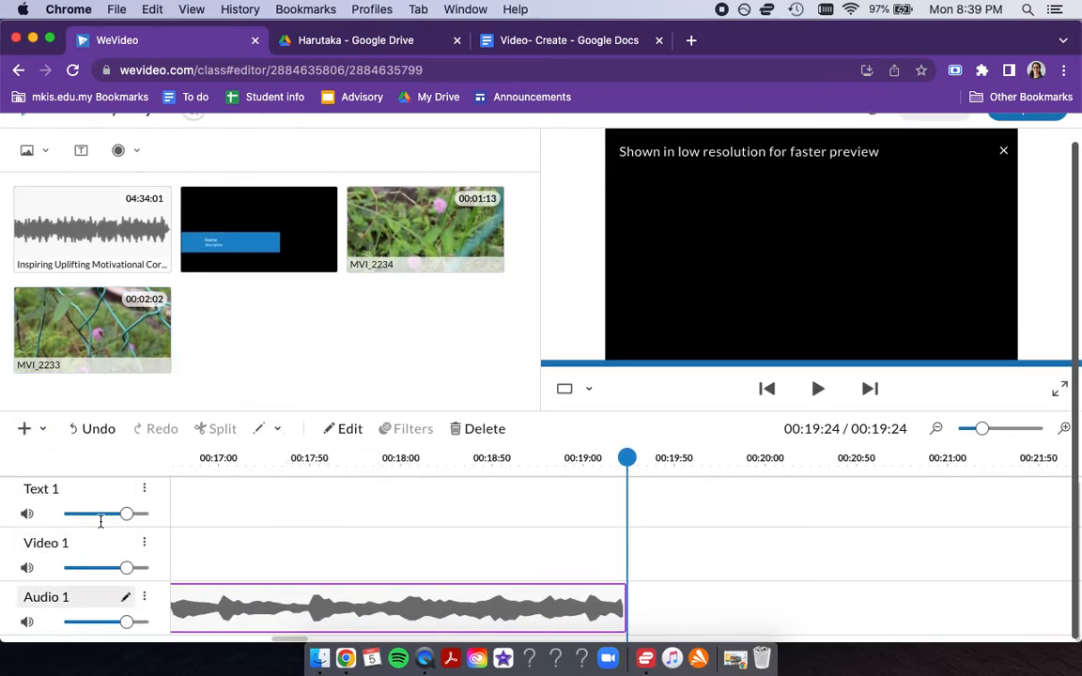
pyautogui.click(42, 428)
pyautogui.click(53, 491)
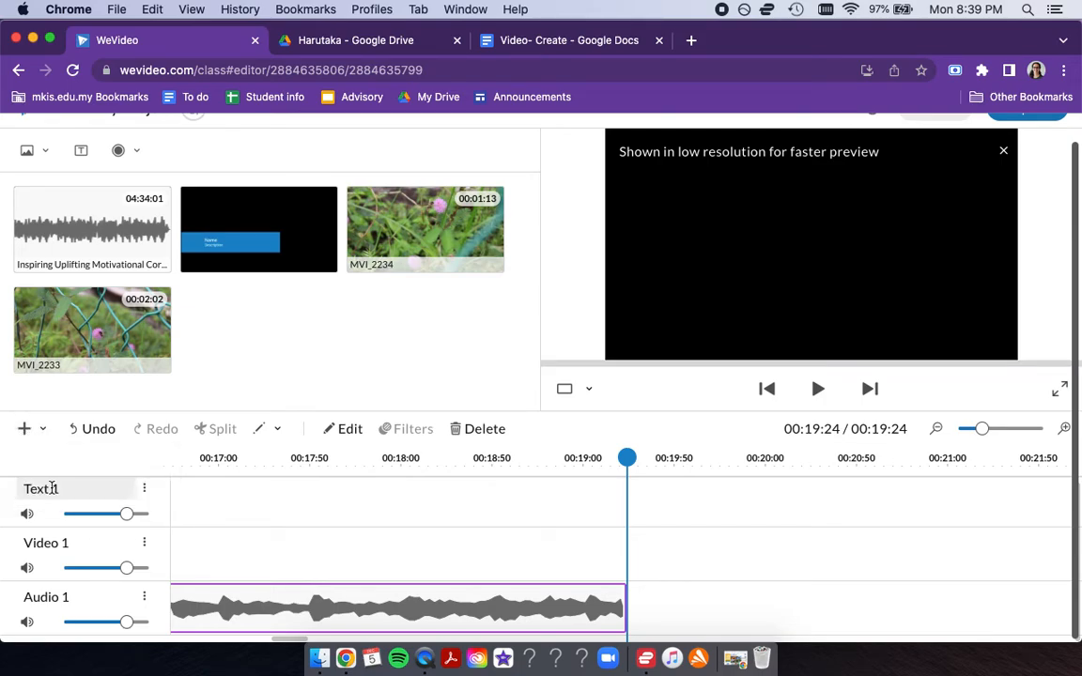
pyautogui.scroll(-1, 71, 519)
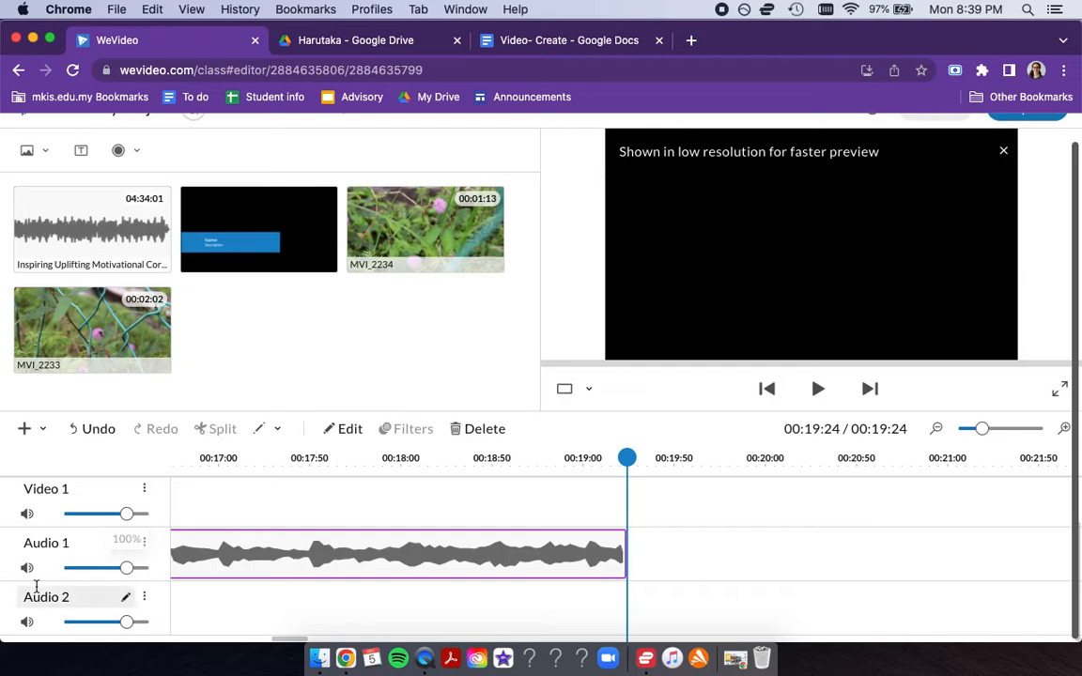
pyautogui.scroll(2, 56, 225)
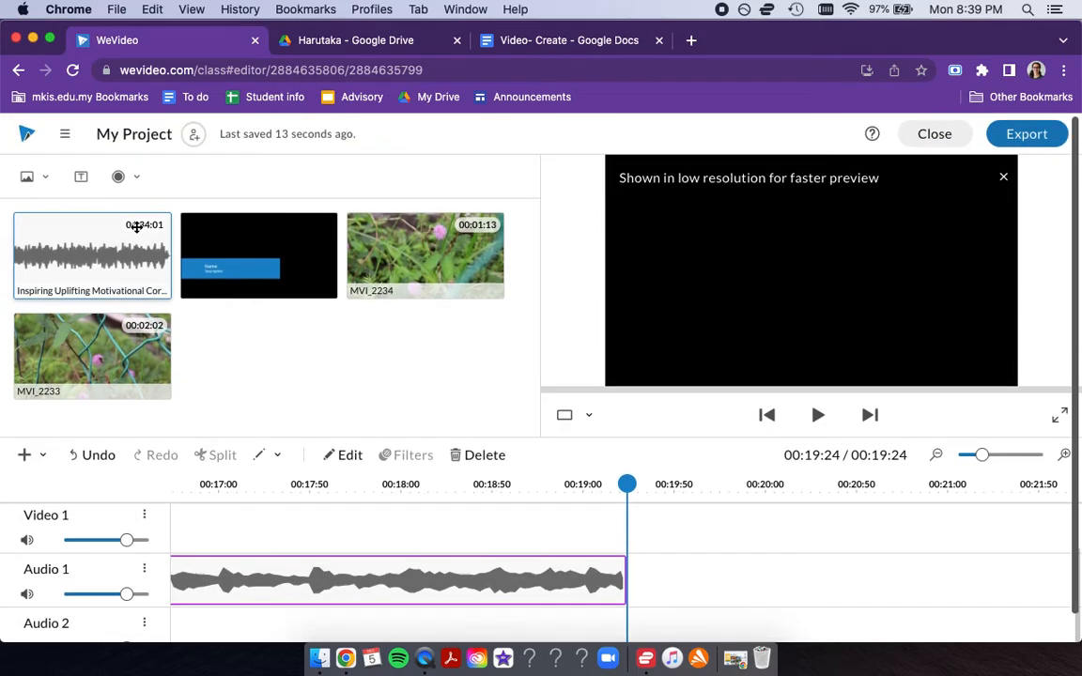
# - Search the stock library's audio for "chicken", with the sound effects categories expanded
pyautogui.click(25, 180)
pyautogui.click(56, 204)
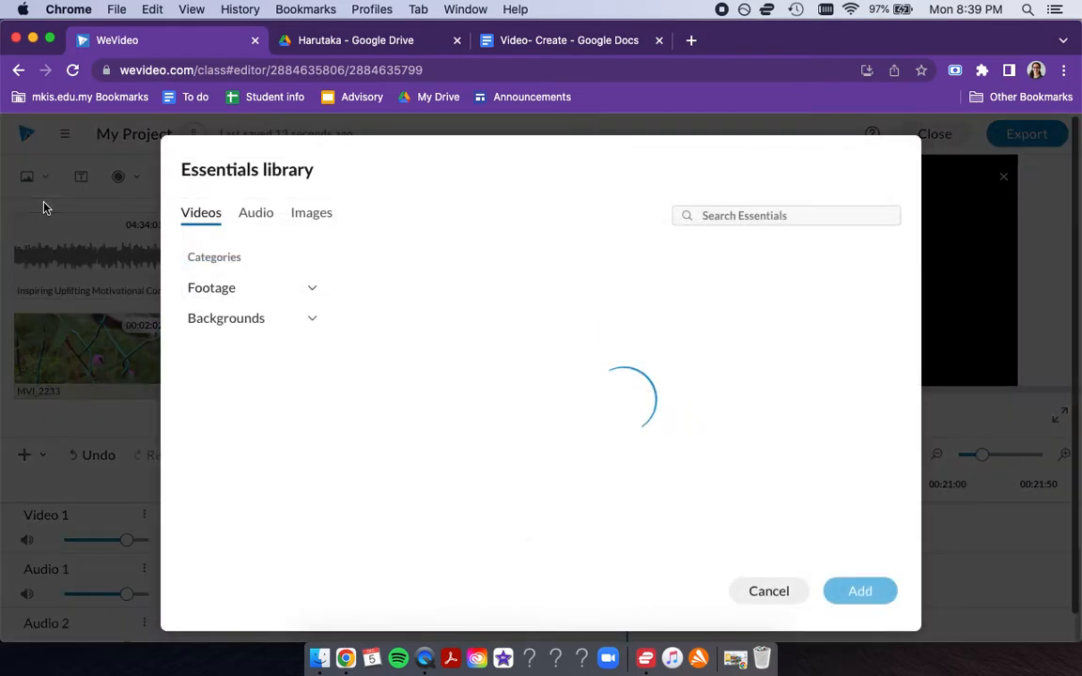
pyautogui.click(259, 216)
pyautogui.click(726, 215)
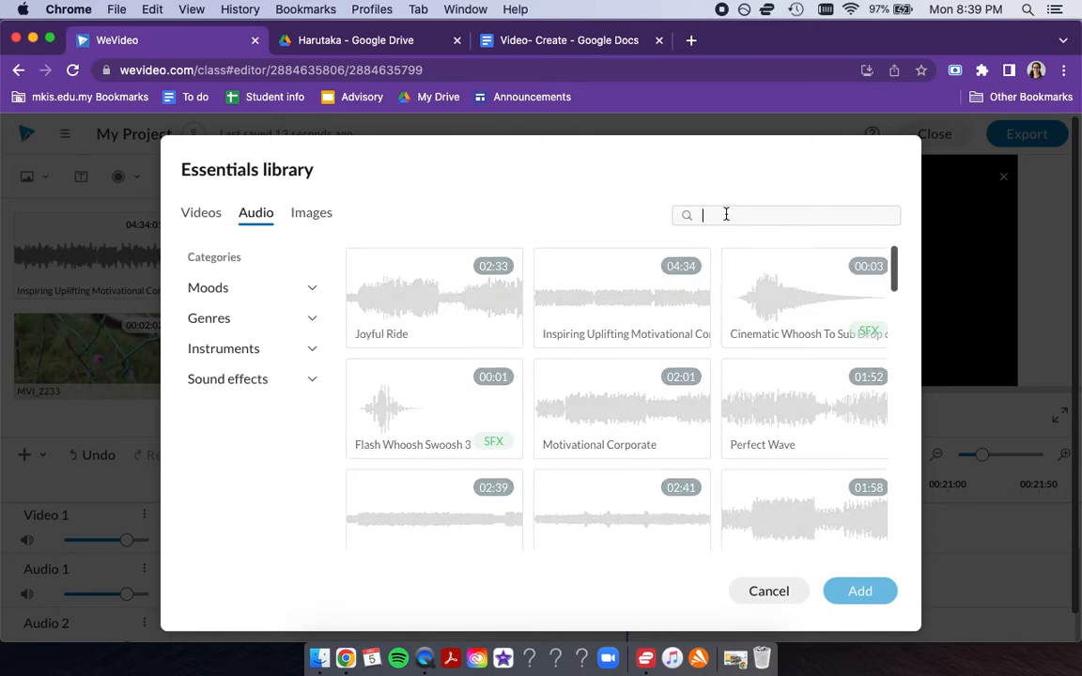
pyautogui.click(241, 385)
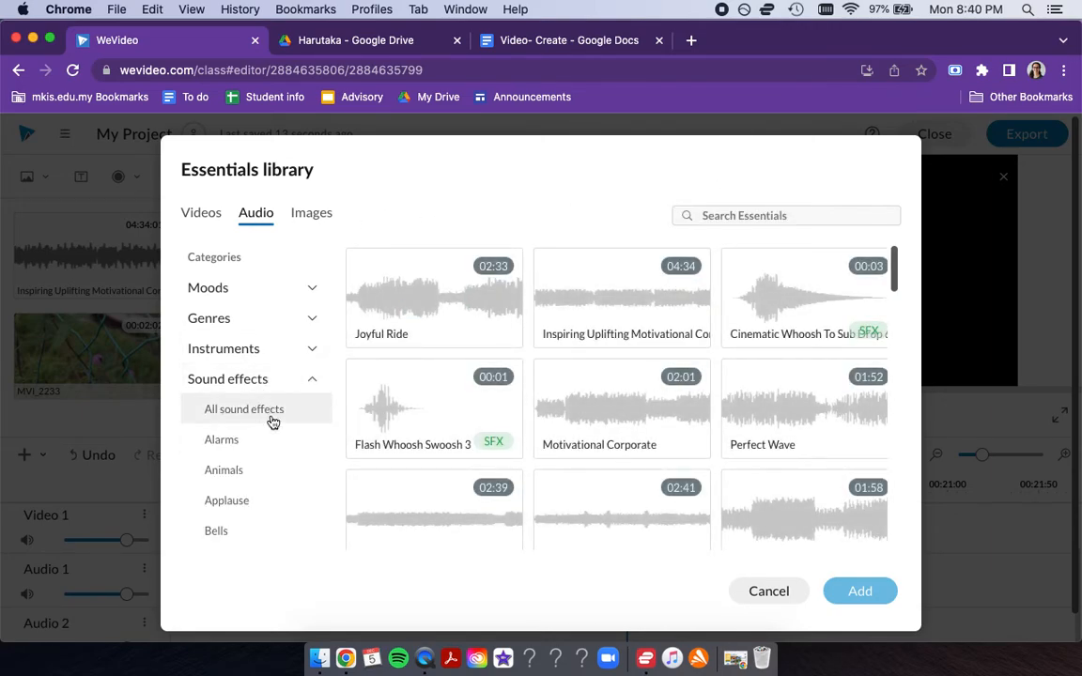
pyautogui.click(771, 208)
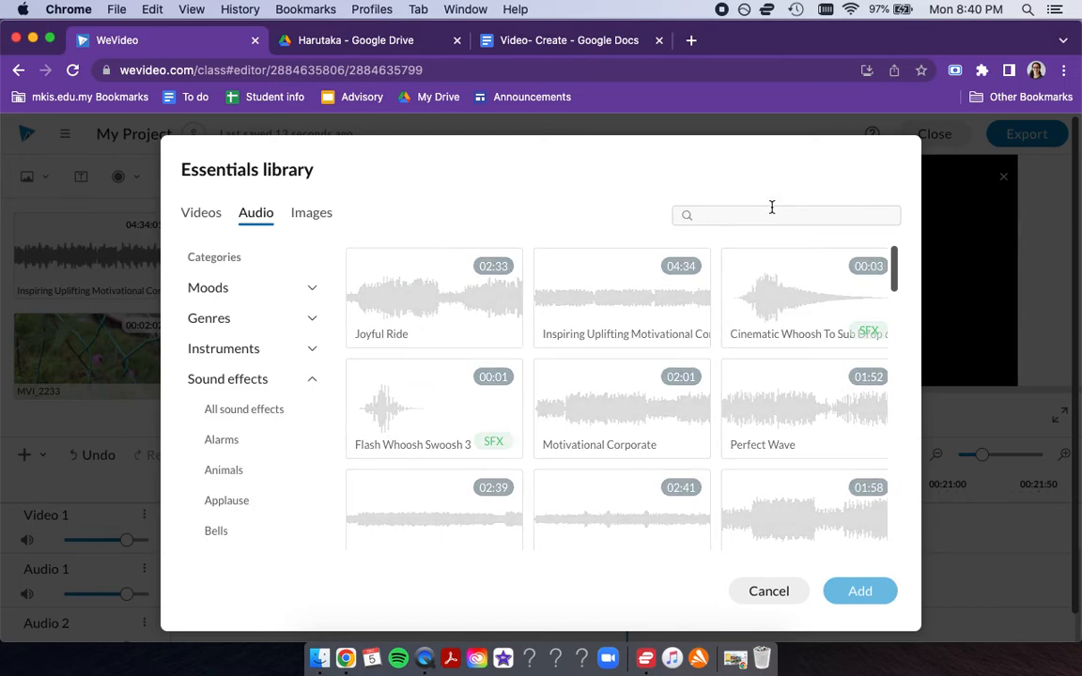
pyautogui.write('chicken')
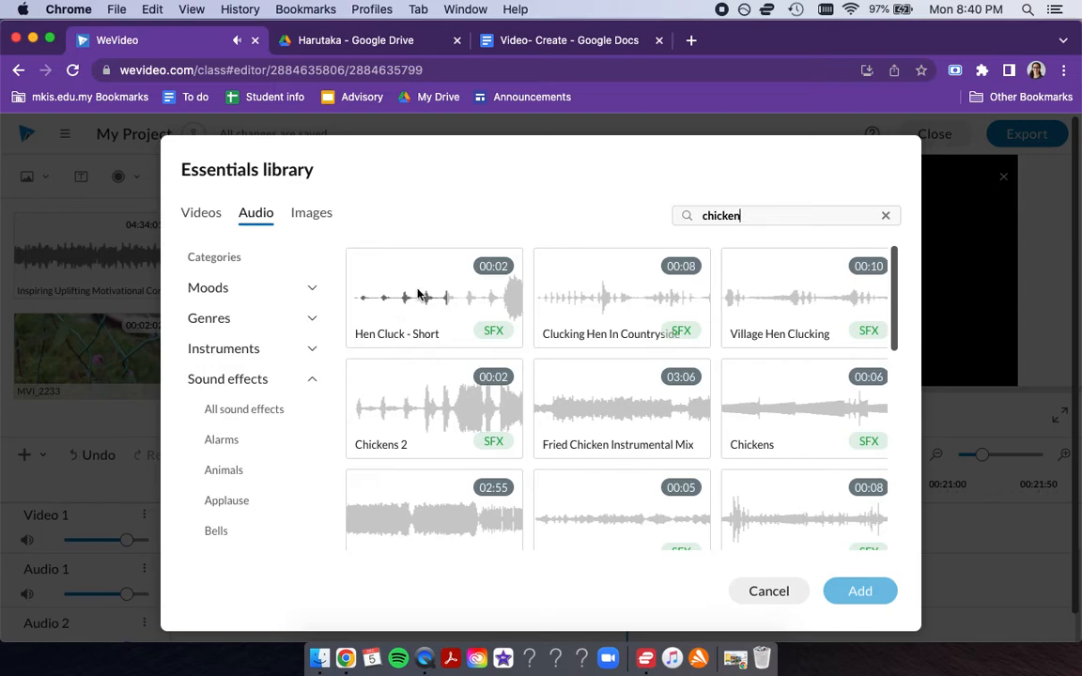
# - Import the "Hen Cluck - Short" sound effect and place it on Audio 2 starting at about 00:16:88
pyautogui.click(385, 301)
pyautogui.click(858, 593)
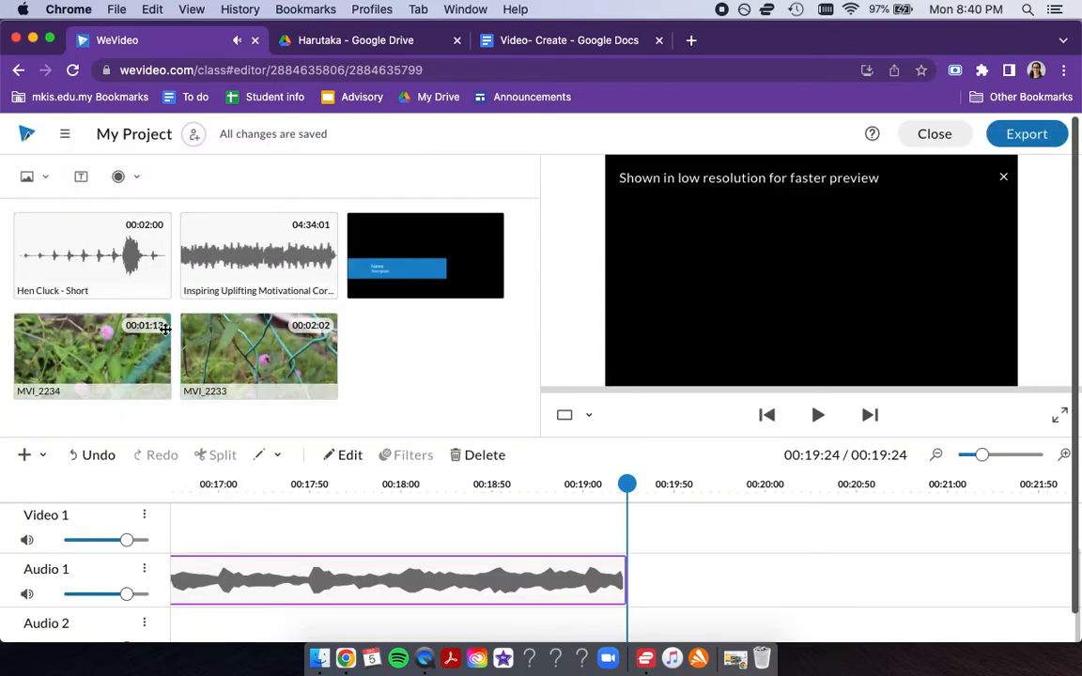
pyautogui.moveTo(57, 235); pyautogui.dragTo(223, 635)
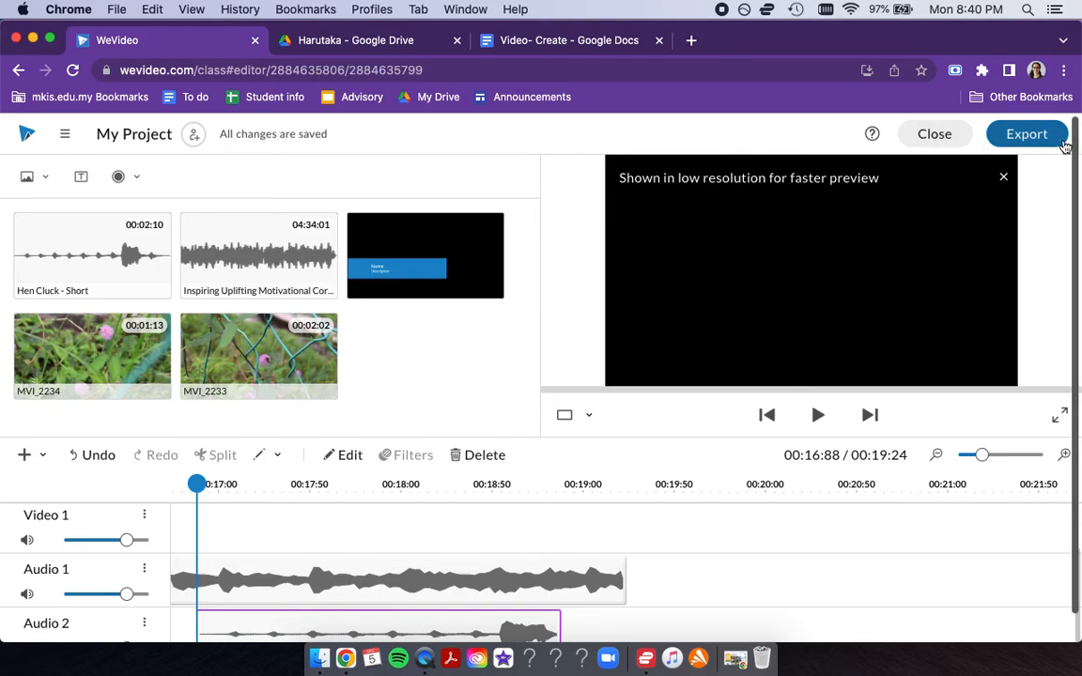
# - Export the project under the name "fdsfdsaf"
pyautogui.click(1027, 134)
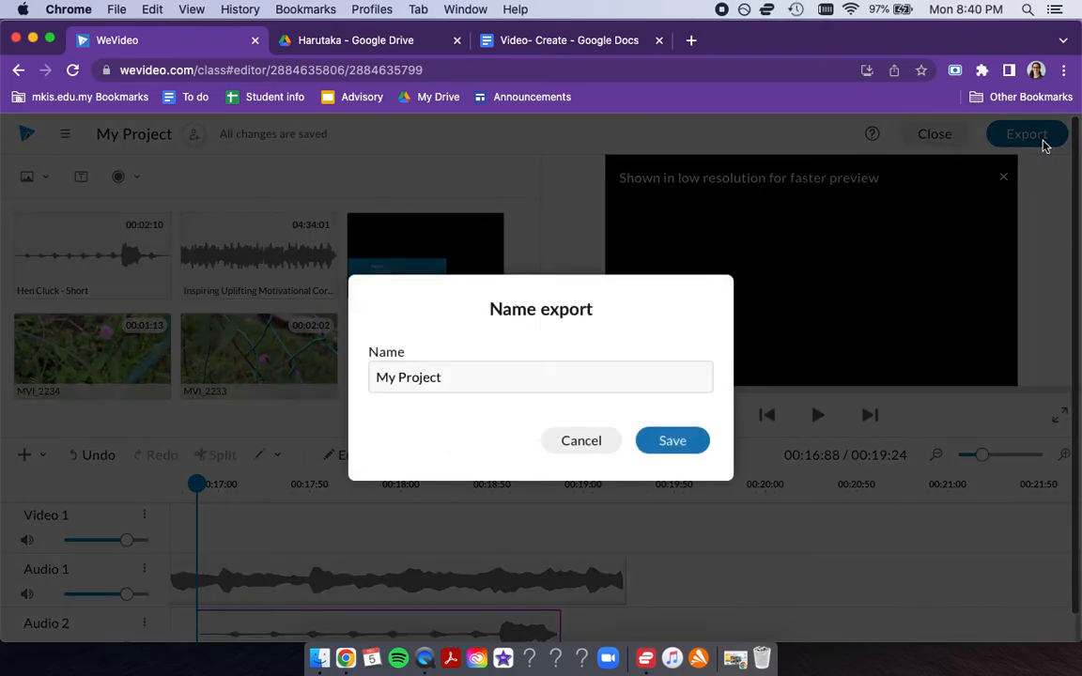
pyautogui.press('super+a')
pyautogui.write('fdsfdsaf')
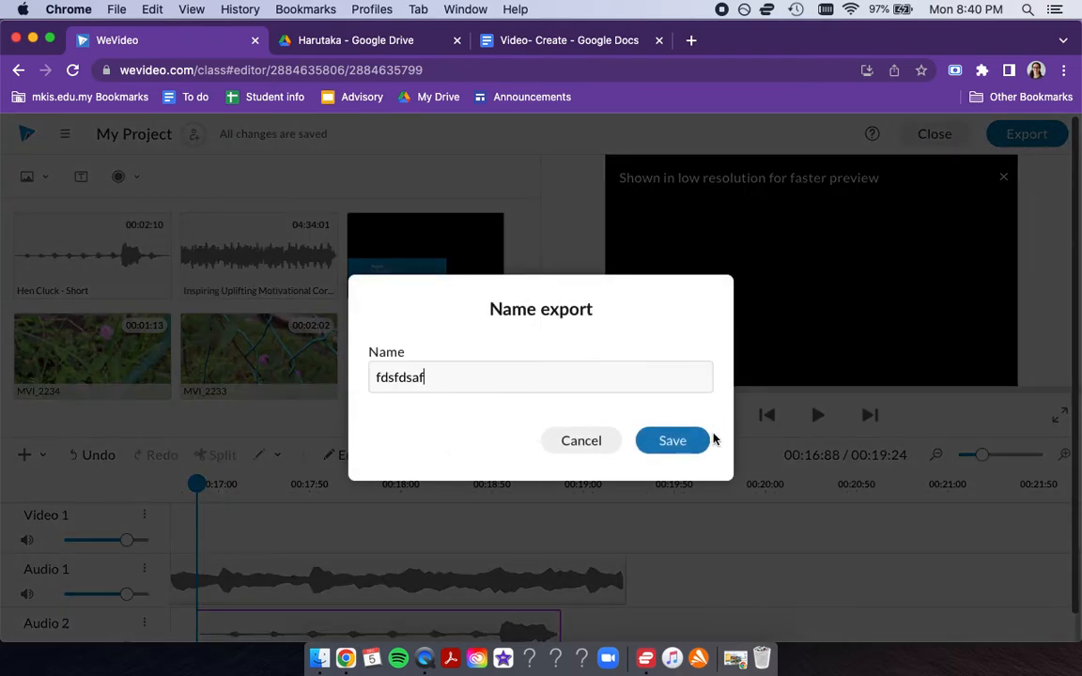
pyautogui.click(685, 443)
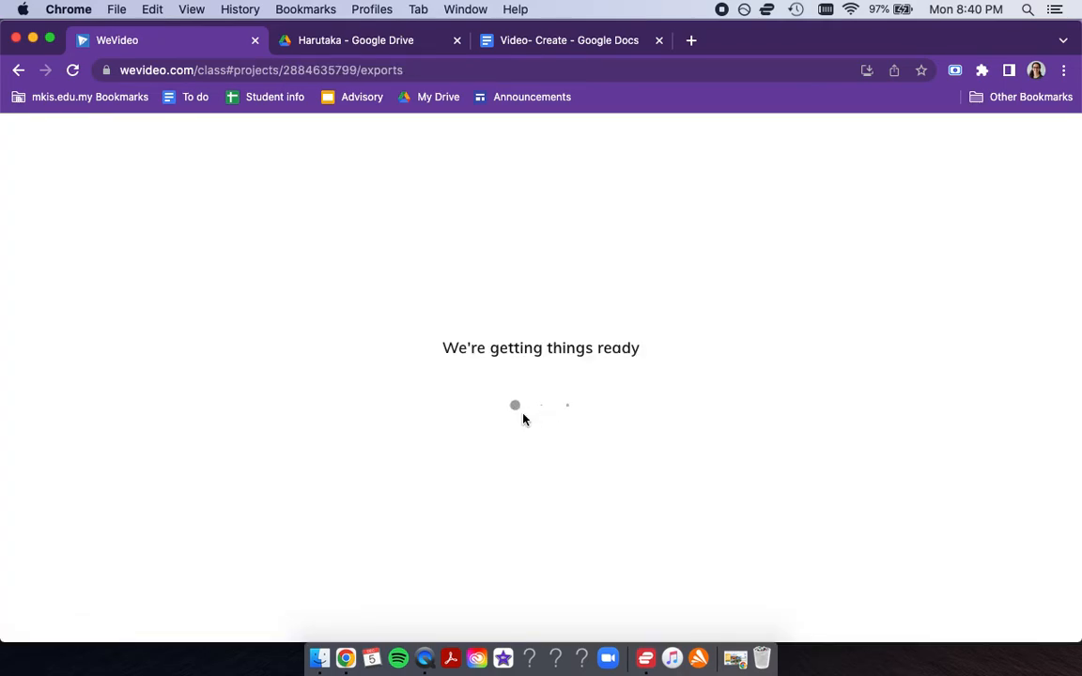